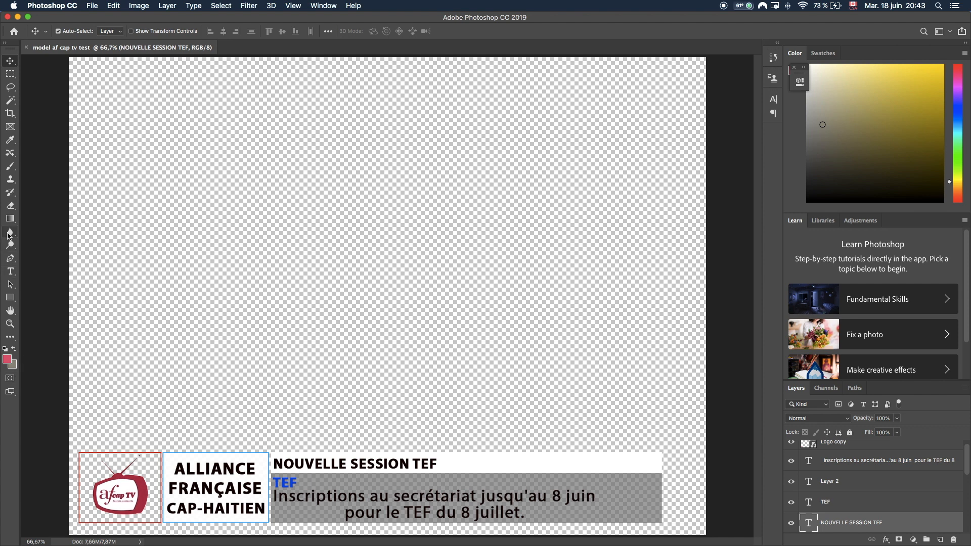
Create Untitled-1 at 1920 × 1080 px with White background contents.
left_click(91, 6)
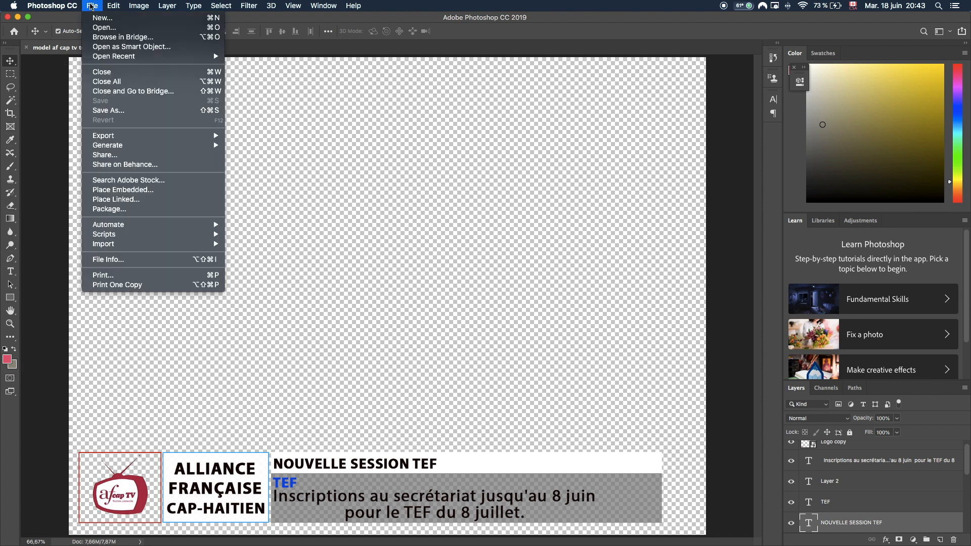
left_click(100, 19)
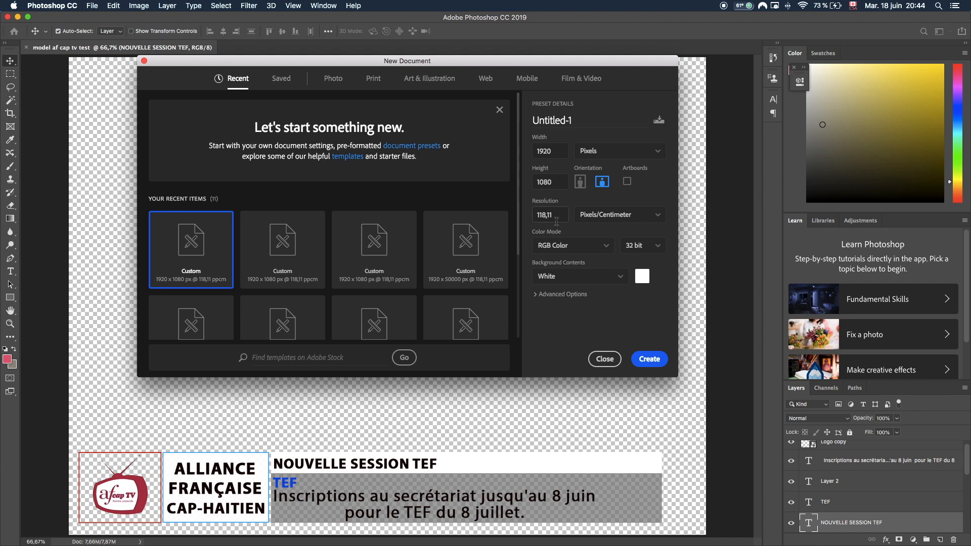
left_click(617, 282)
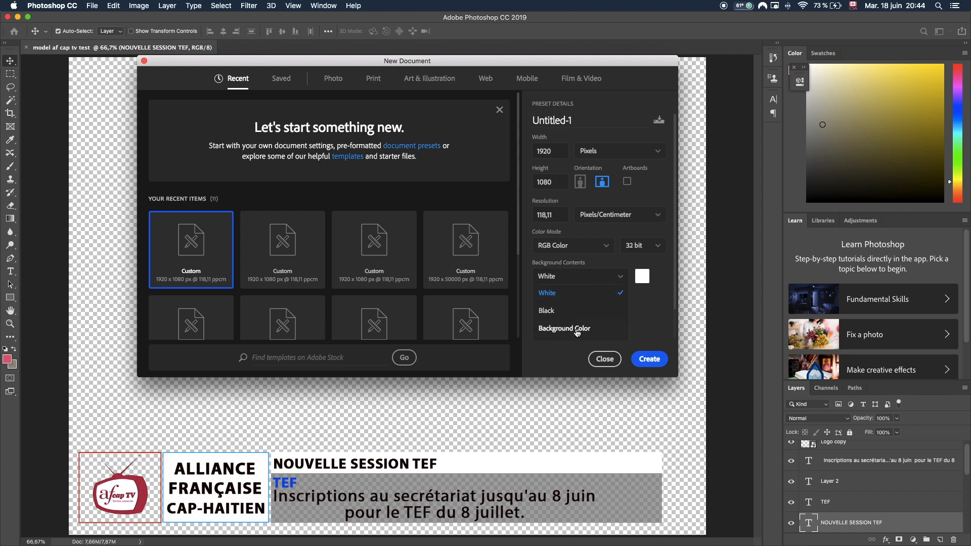
left_click(648, 360)
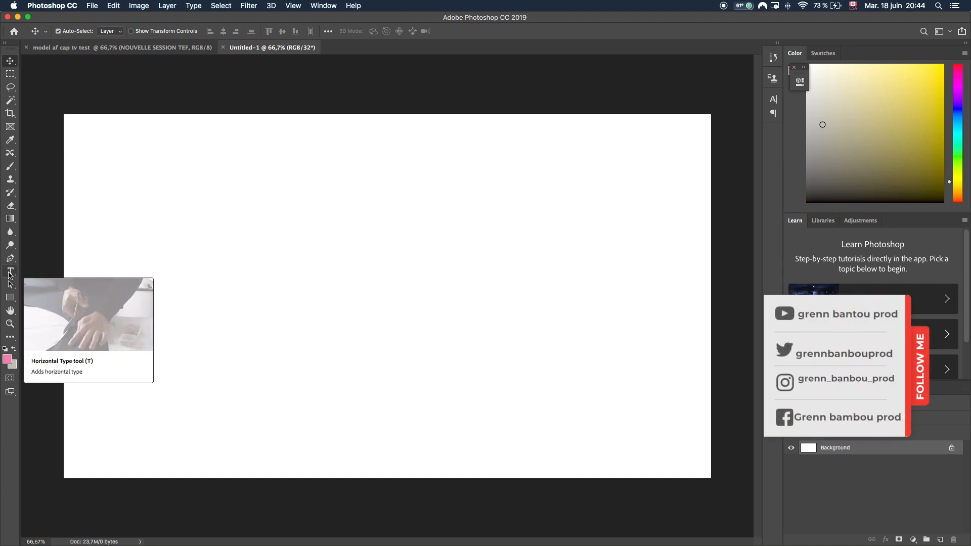
Start a text layer on the canvas and type the person's name as the first line.
left_click(10, 273)
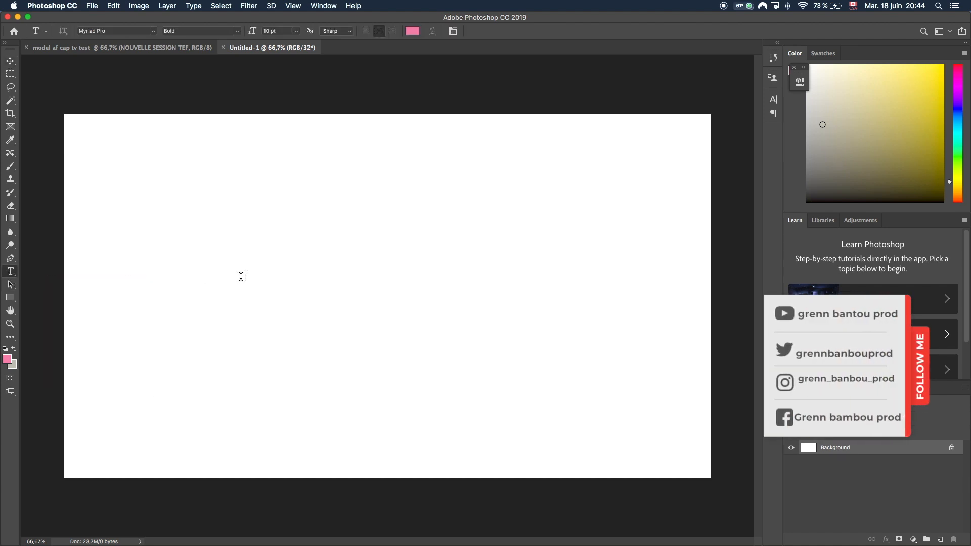
left_click(243, 262)
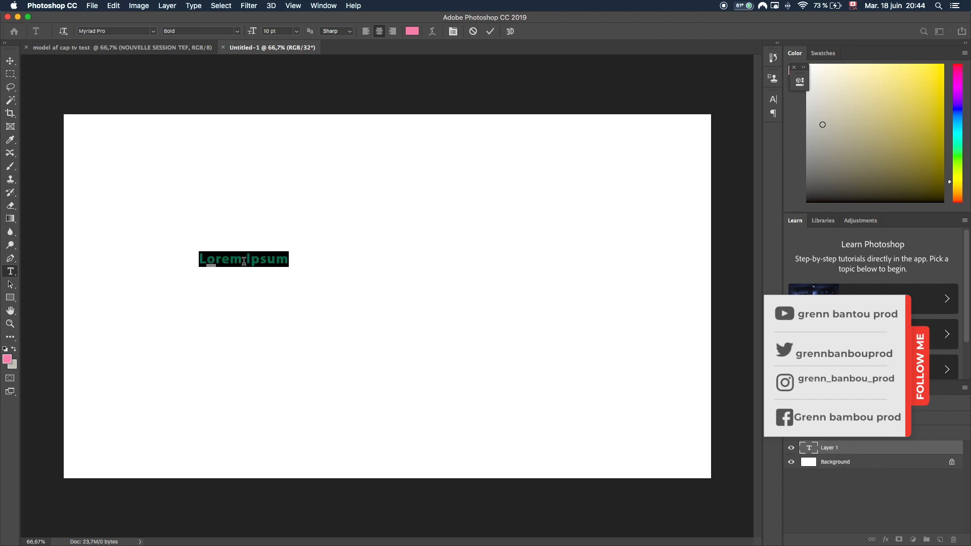
key("BackSpace")
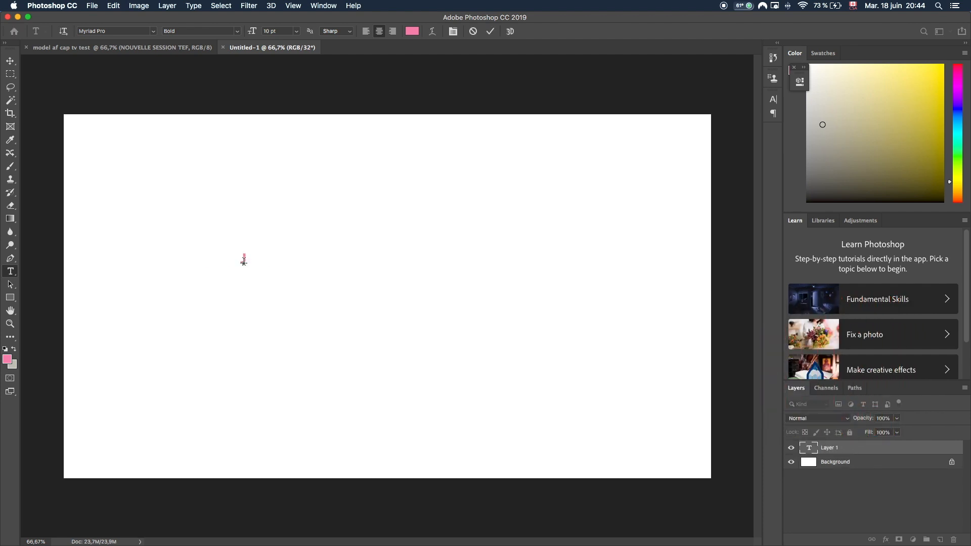
key("Return")
Type 'Chanteur/compositeur' as the second line and select it.
type("Med")
key("BackSpace")
key("BackSpace")
key("BackSpace")
key("BackSpace")
type("Cah")
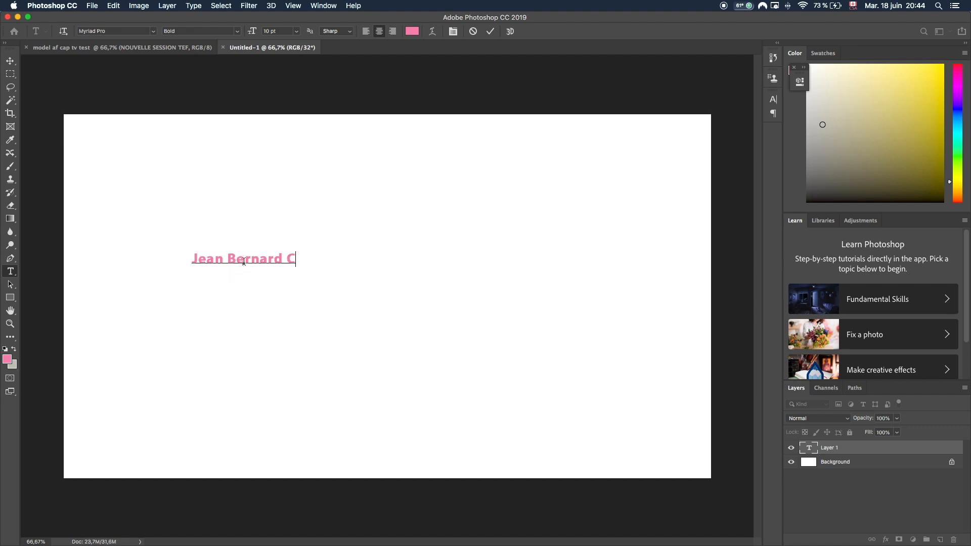
key("BackSpace")
key("BackSpace")
key("BackSpace")
key("BackSpace")
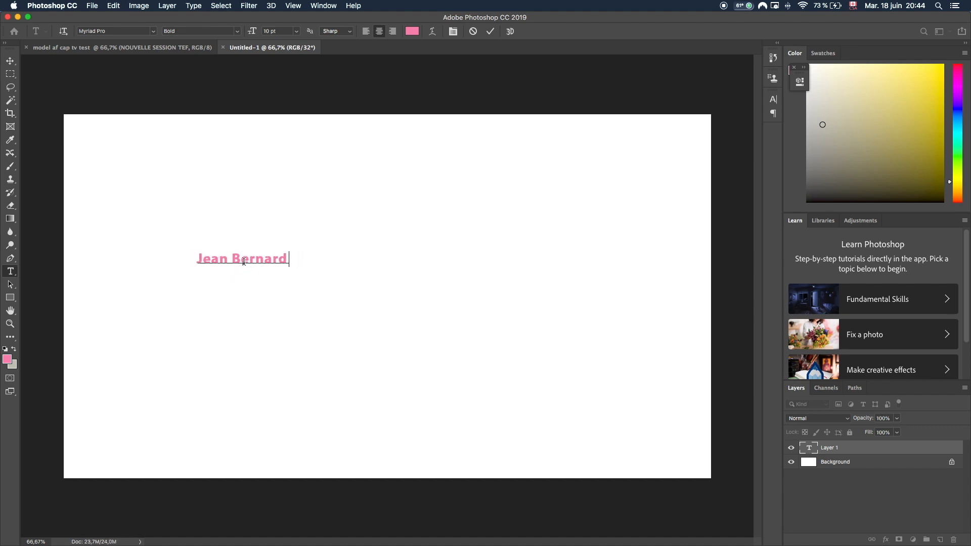
key("Return")
type("Chanteur")
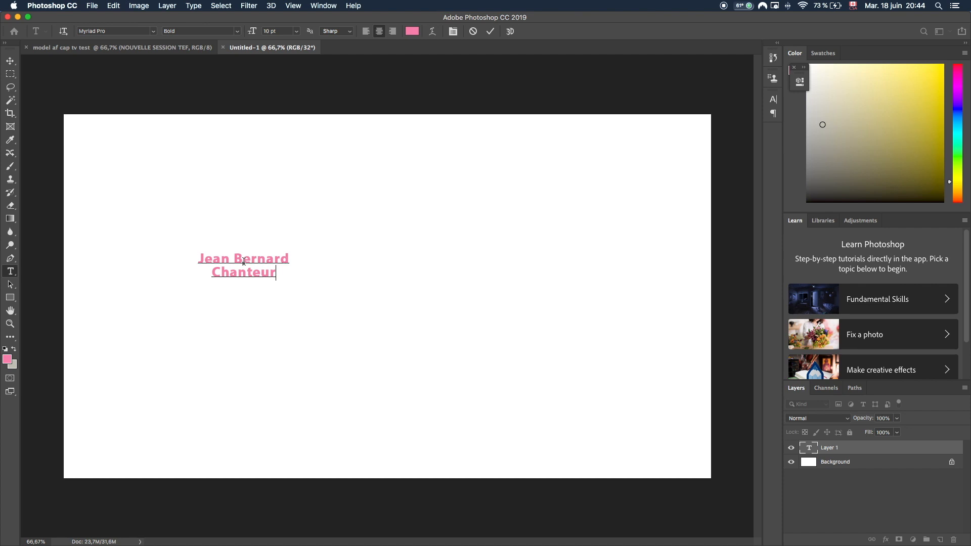
type("/compositeur")
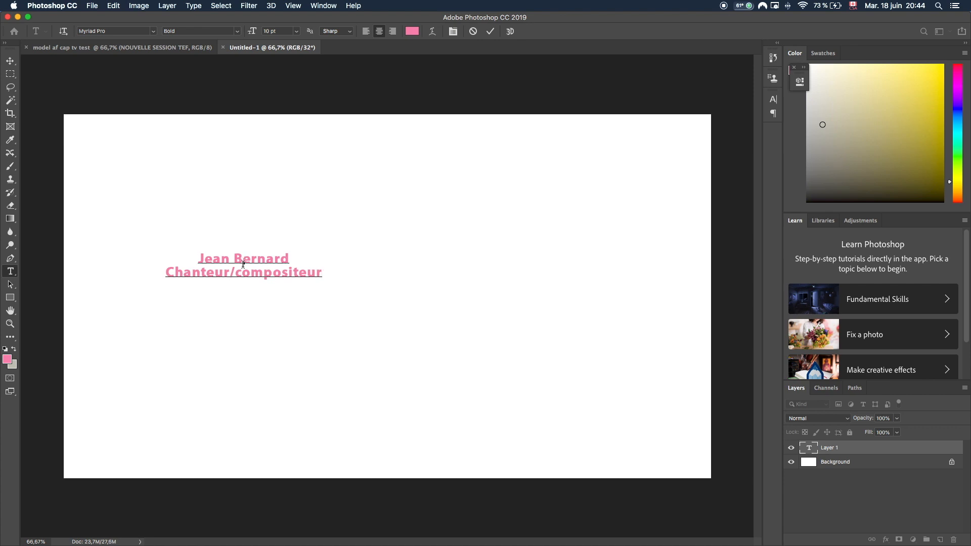
left_click_drag(163, 272, 324, 273)
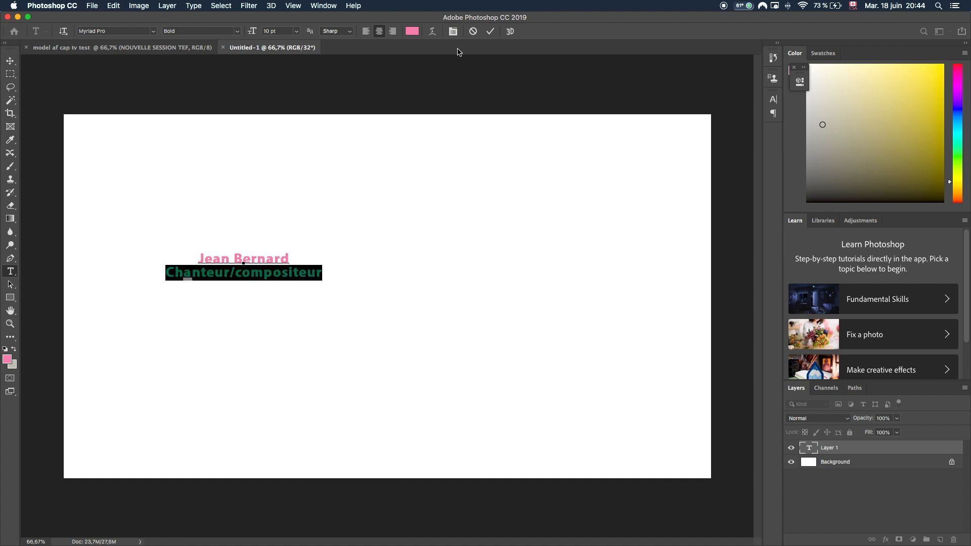
Colour the 'Chanteur/compositeur' line dark navy.
left_click(412, 32)
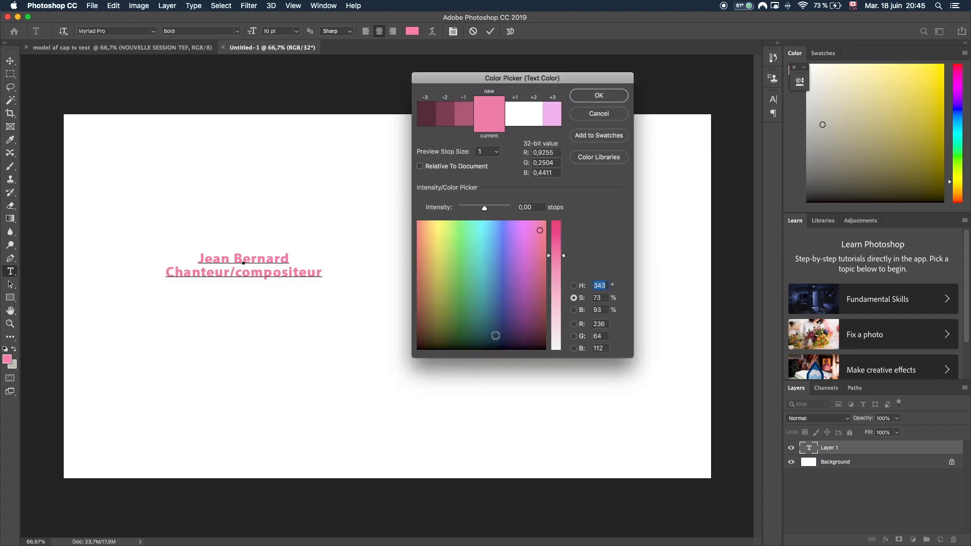
left_click(498, 336)
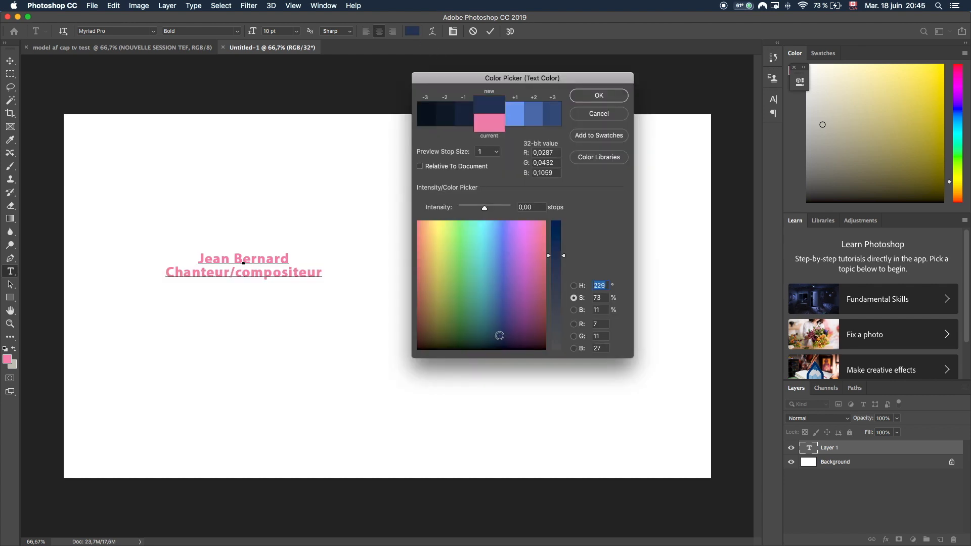
left_click(598, 96)
left_click(355, 150)
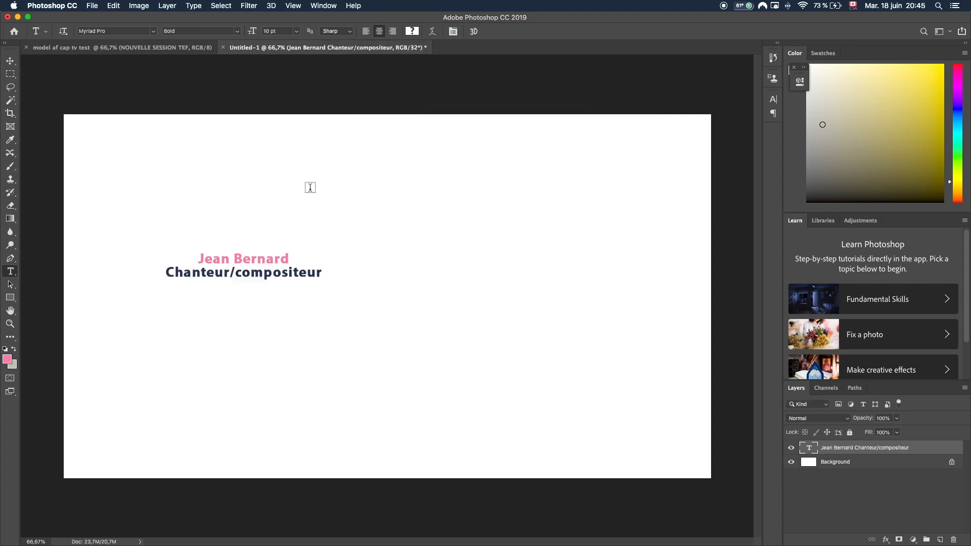
Colour the name line dark plum and commit the text edit.
triple_click(199, 261)
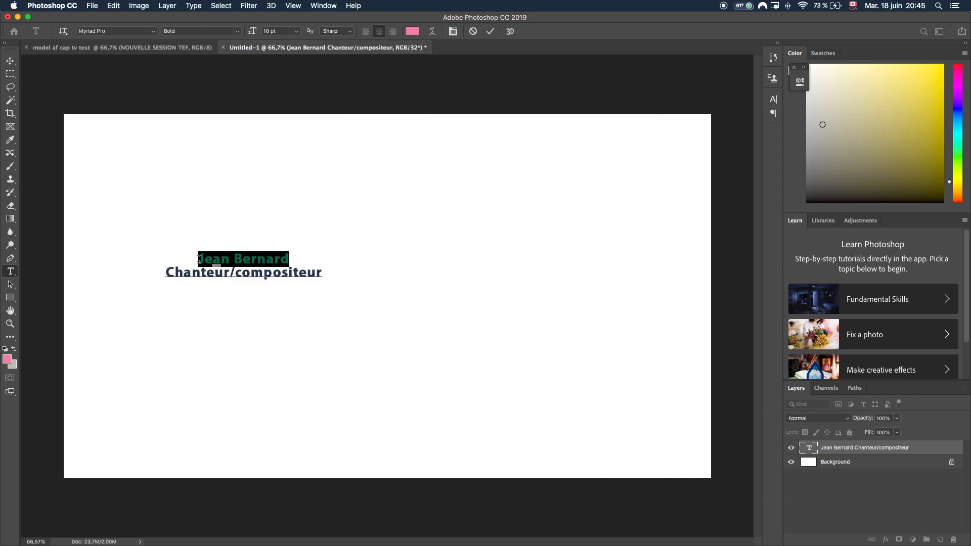
left_click(412, 32)
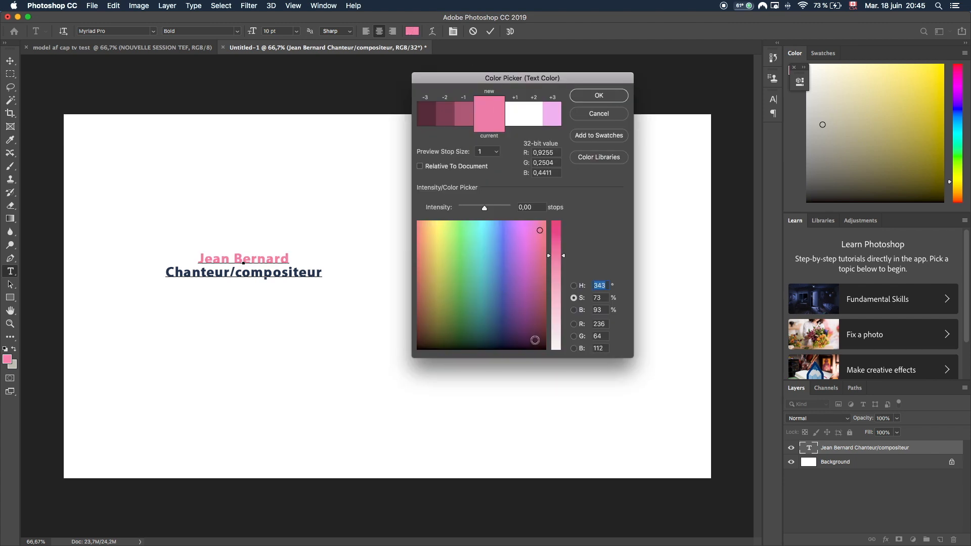
left_click(537, 335)
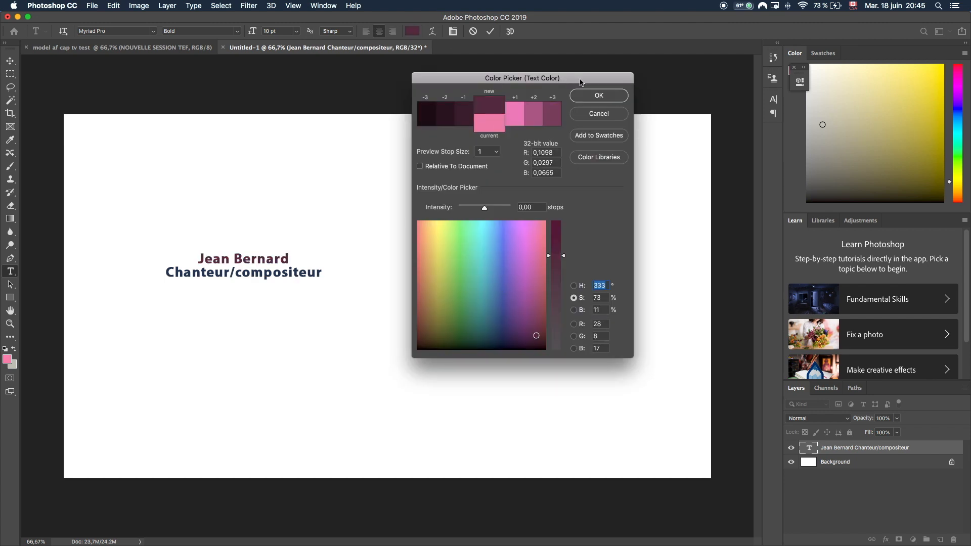
left_click(595, 97)
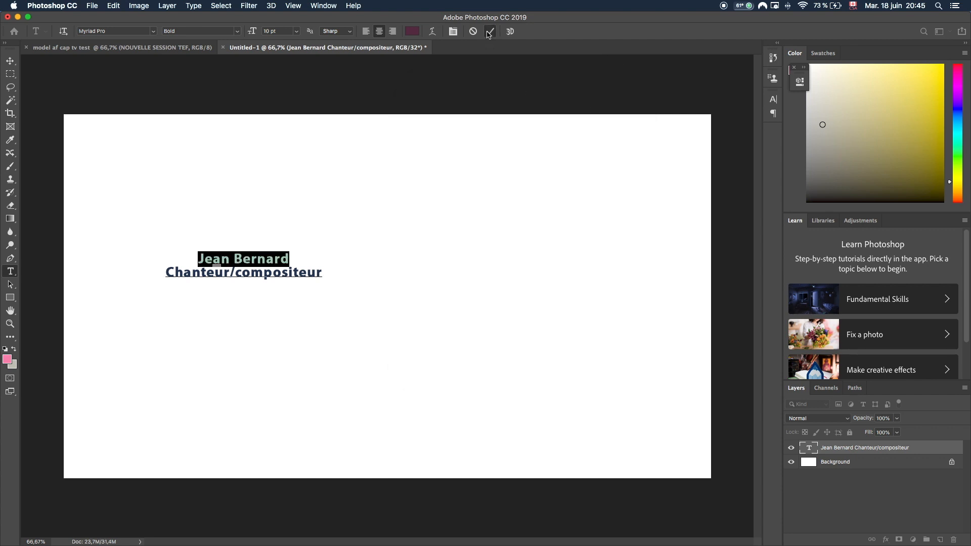
left_click(490, 31)
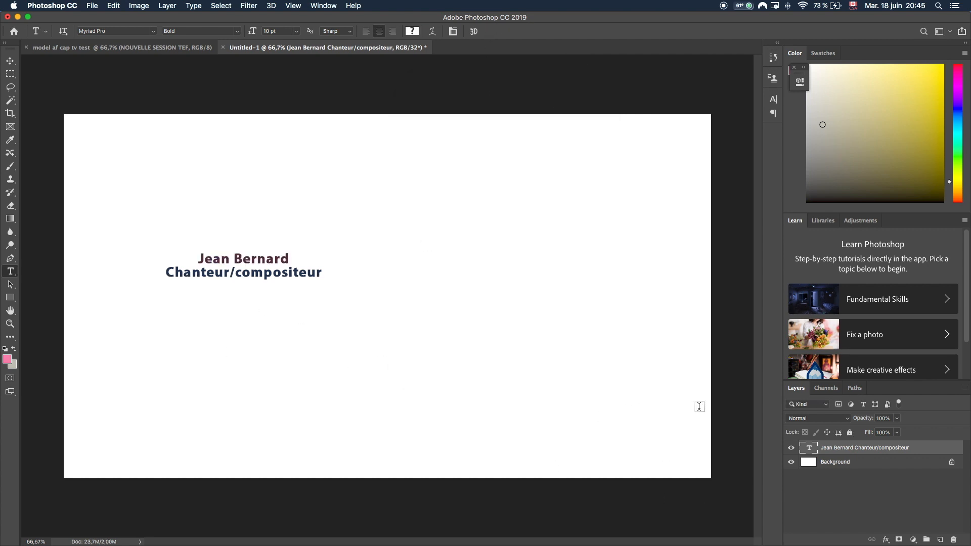
Check the Background's visibility, then unlock it into Layer 0.
left_click(791, 463)
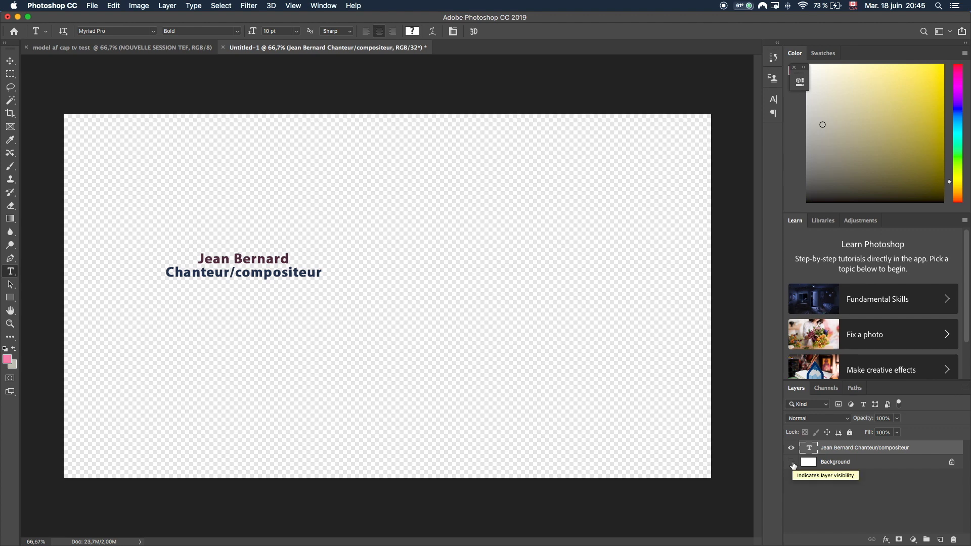
left_click(792, 462)
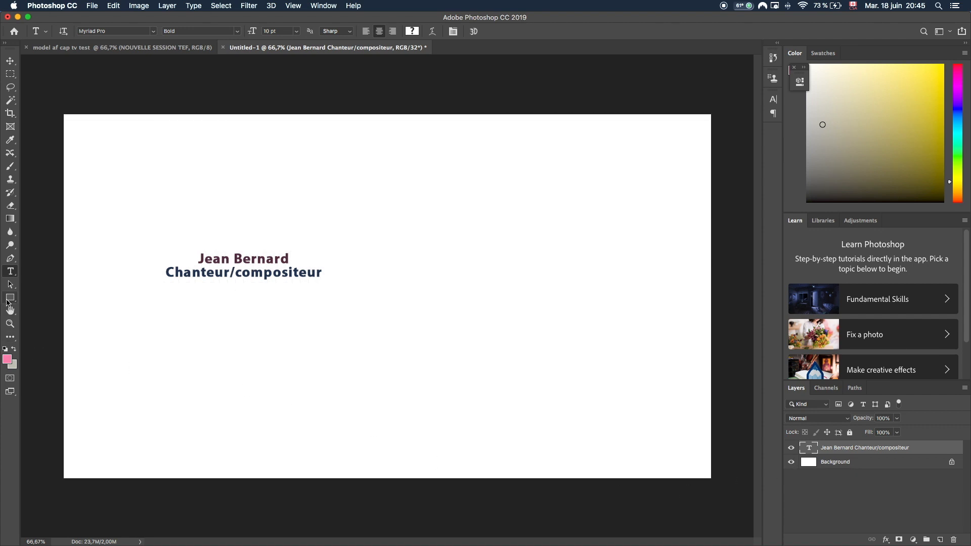
left_click(951, 462)
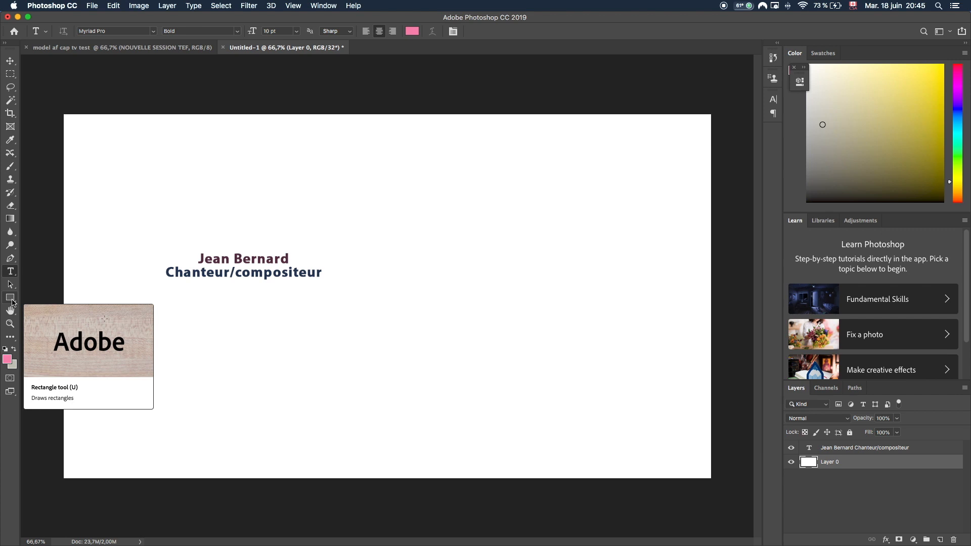
Draw a rectangle covering the name and title lines.
left_click(10, 298)
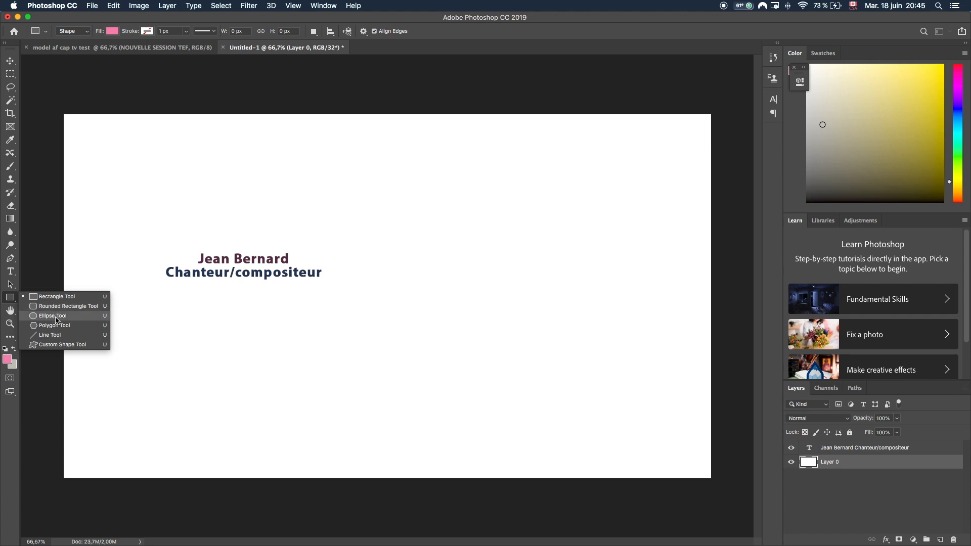
left_click(62, 297)
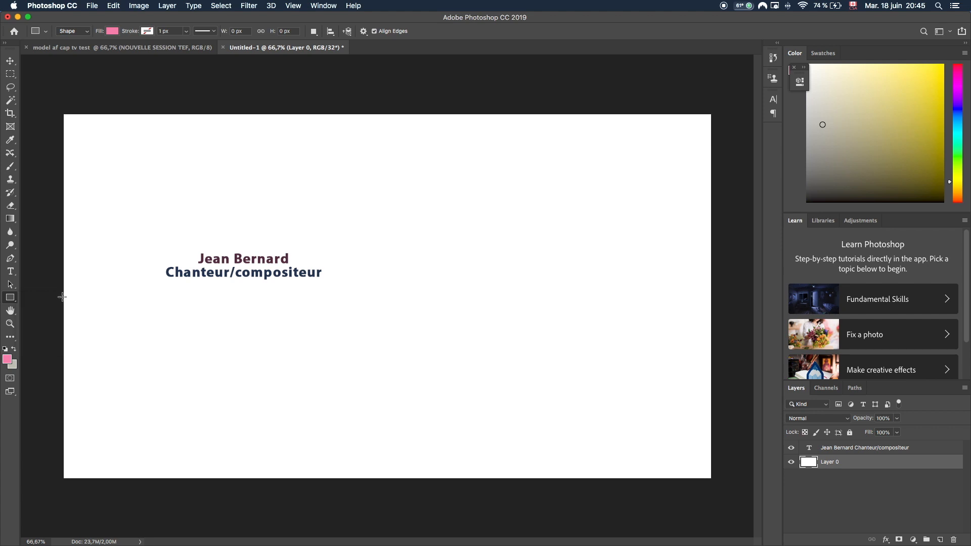
left_click_drag(162, 253, 332, 281)
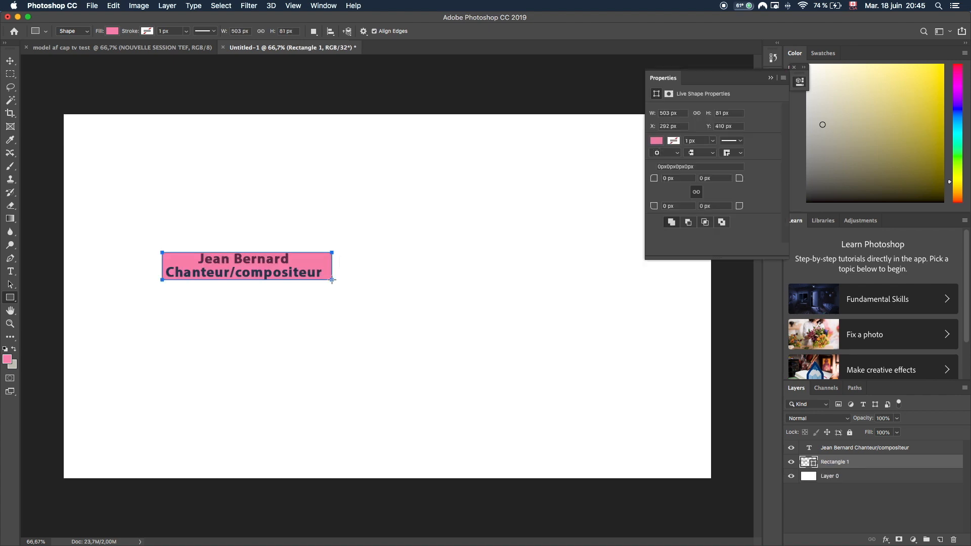
Try several blue fills, then set the rectangle fill to grey.
left_click(655, 143)
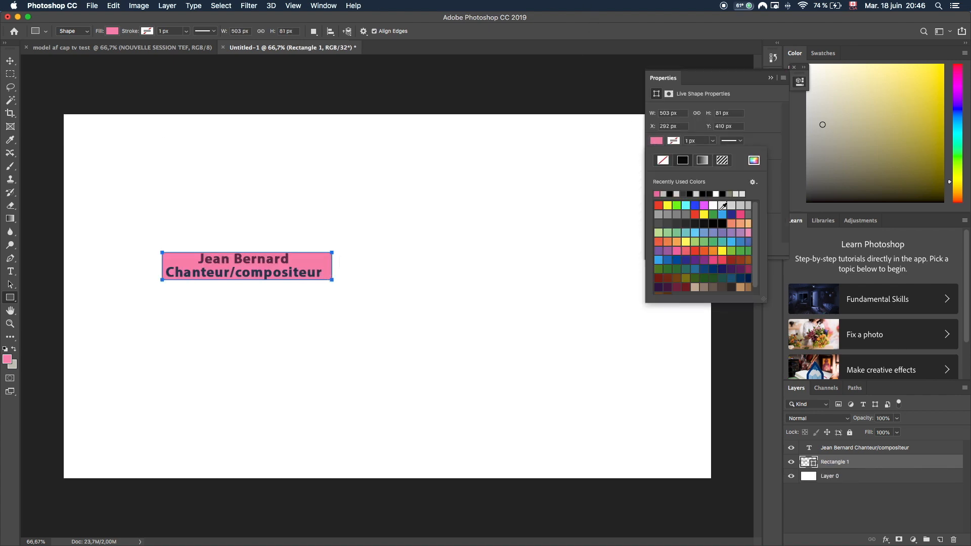
left_click(724, 214)
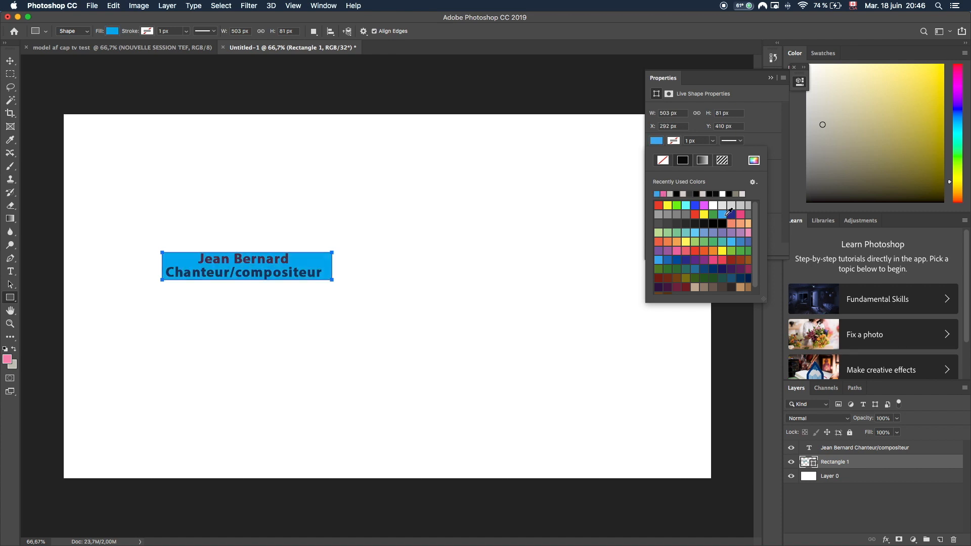
left_click(737, 242)
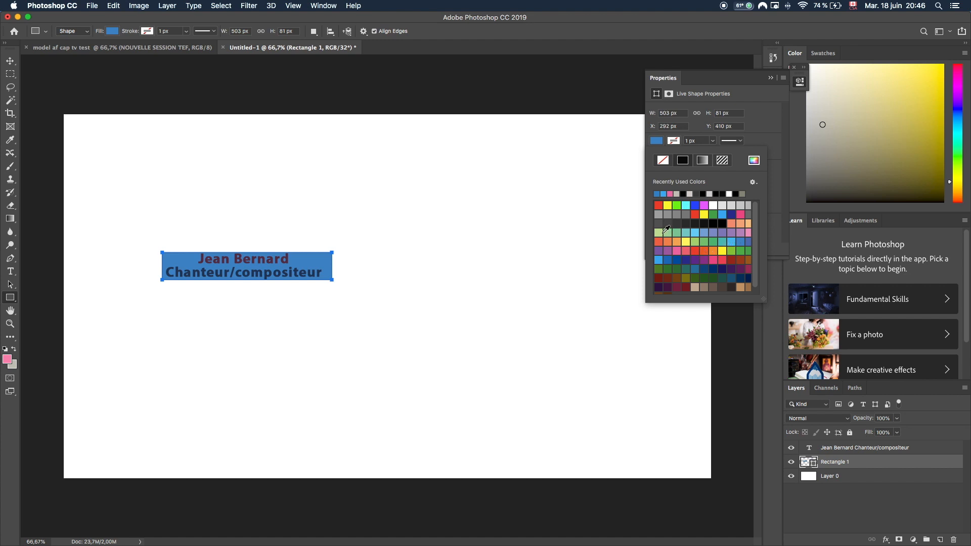
left_click(663, 193)
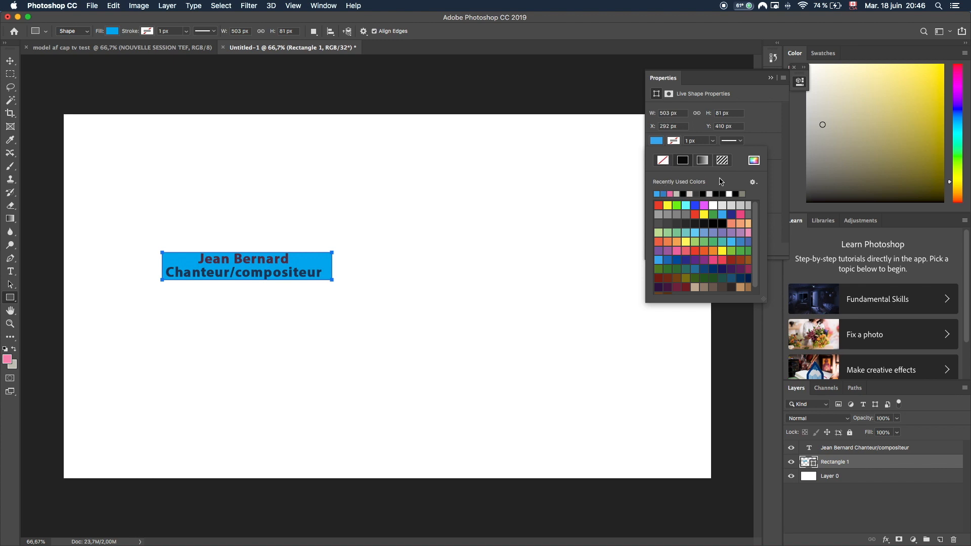
left_click(686, 215)
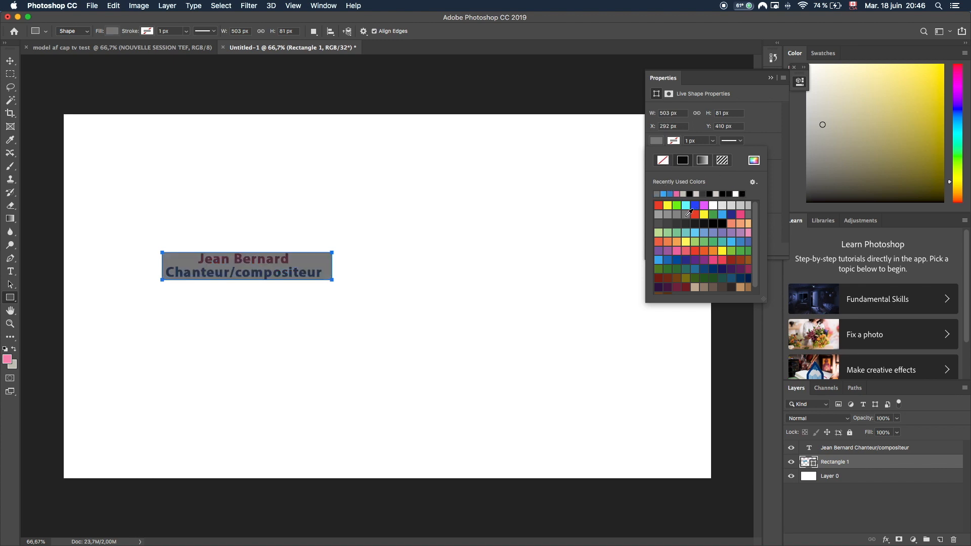
left_click(770, 77)
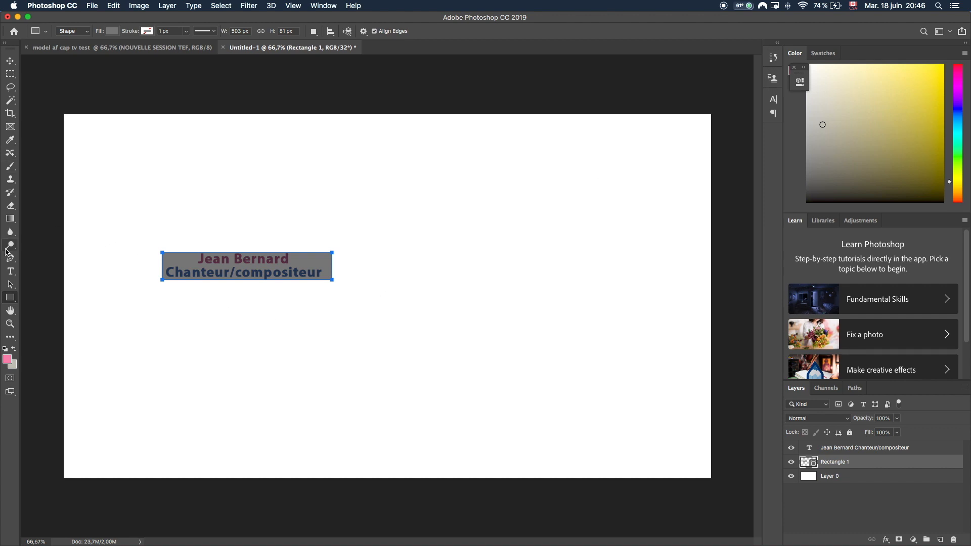
Test moving the text, the grey bar and the layer order, undoing each change.
left_click(10, 284)
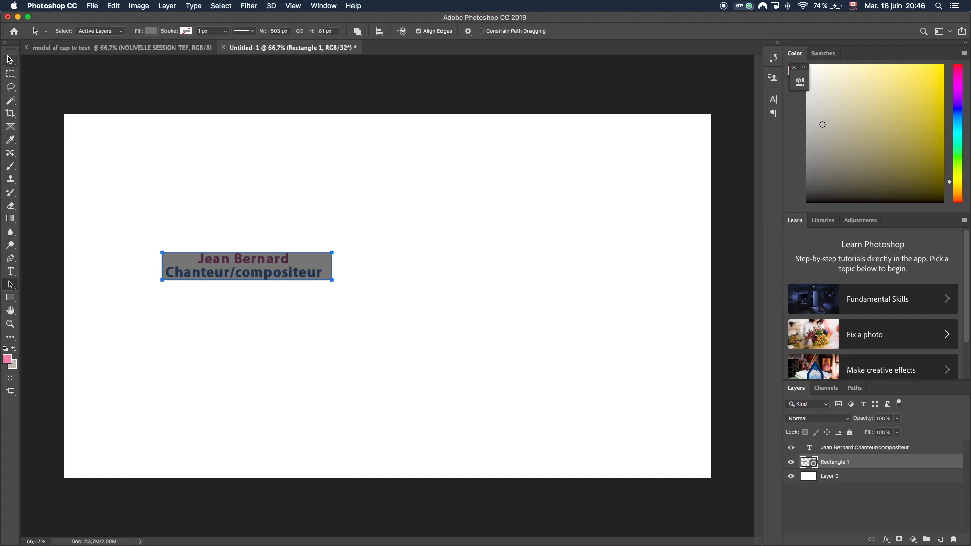
left_click(10, 60)
left_click_drag(250, 264, 256, 301)
left_click(239, 269)
left_click_drag(239, 268, 250, 304)
key("super+z")
key("super+z")
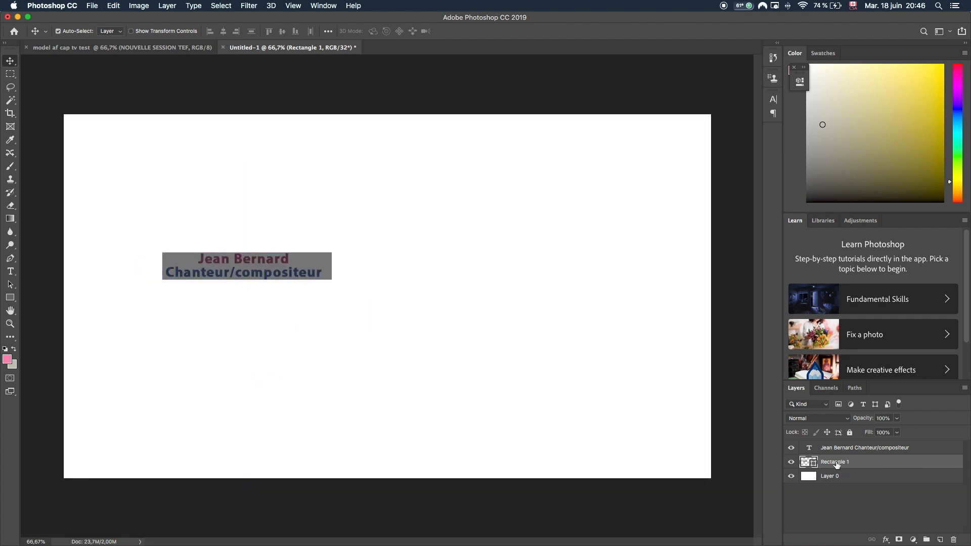
left_click_drag(823, 450, 828, 474)
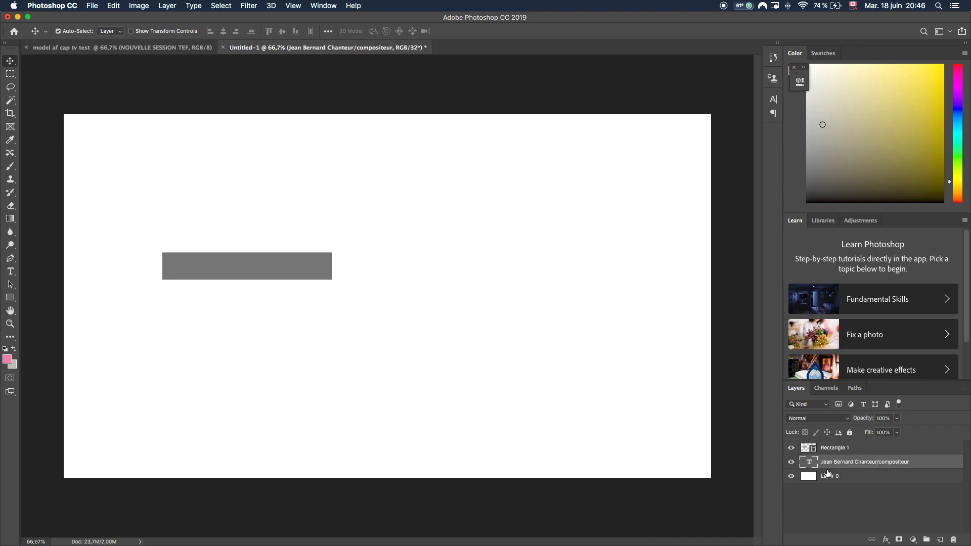
key("super+z")
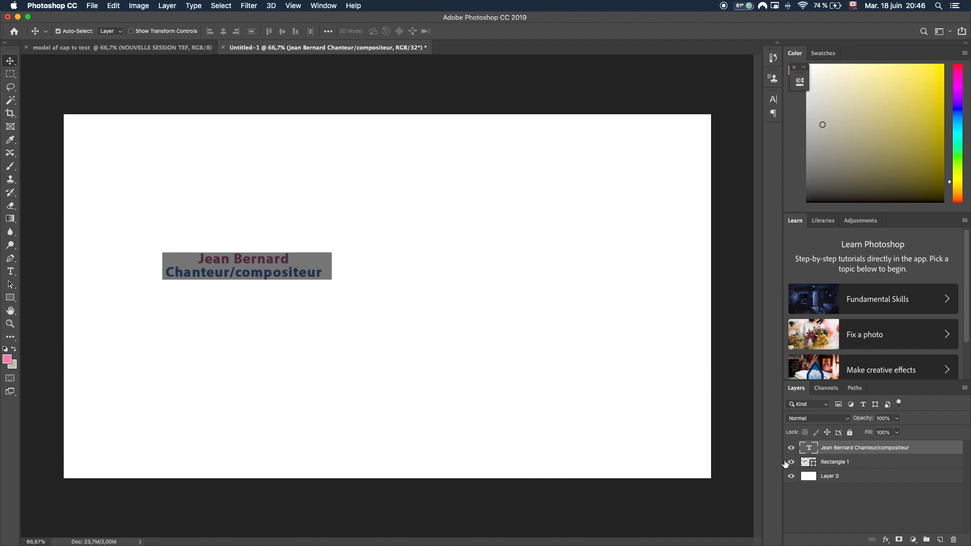
Hide Layer 0's white background, leaving the grey bar visible.
left_click(791, 463)
left_click(791, 462)
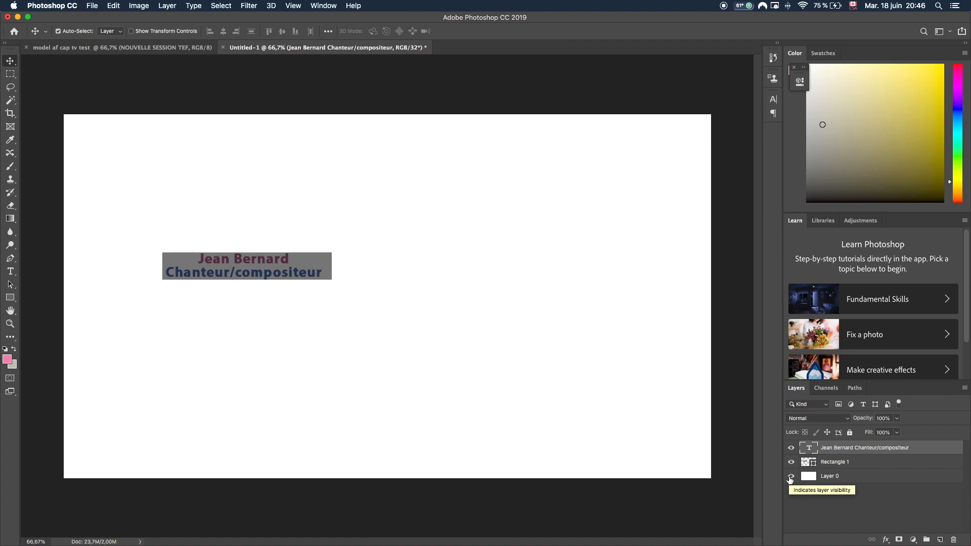
left_click(828, 480)
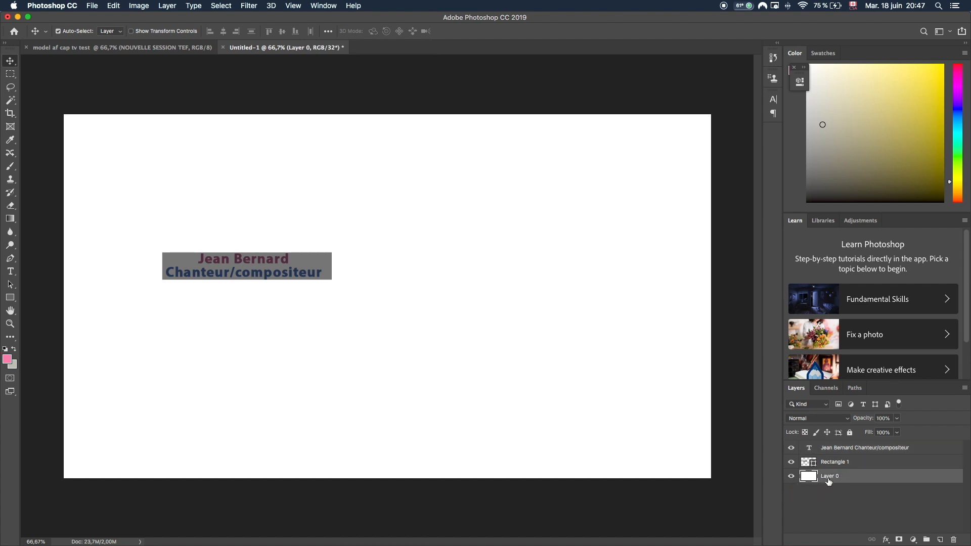
left_click(791, 477)
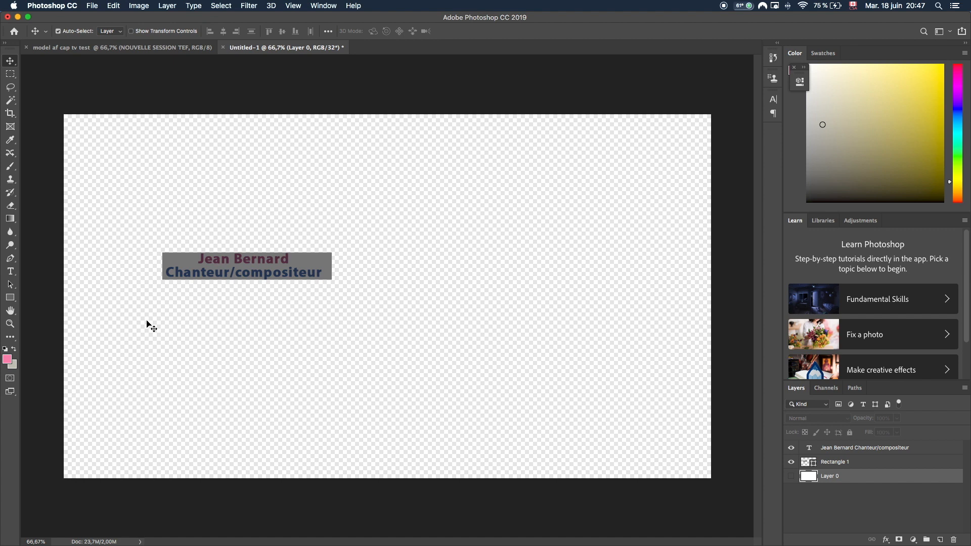
Save as tuto.psd in Photoshop format in Vidéos, with maximum compatibility.
key("super+s")
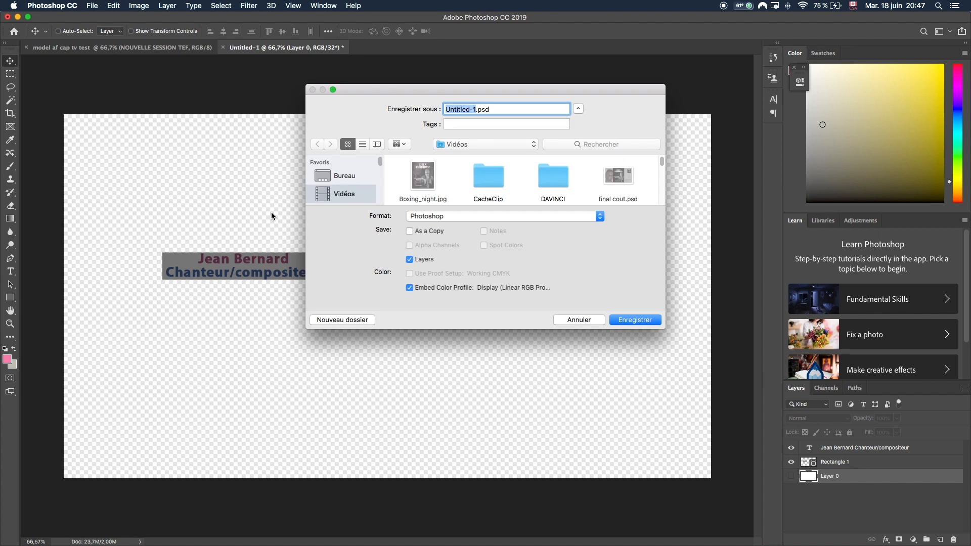
left_click(483, 217)
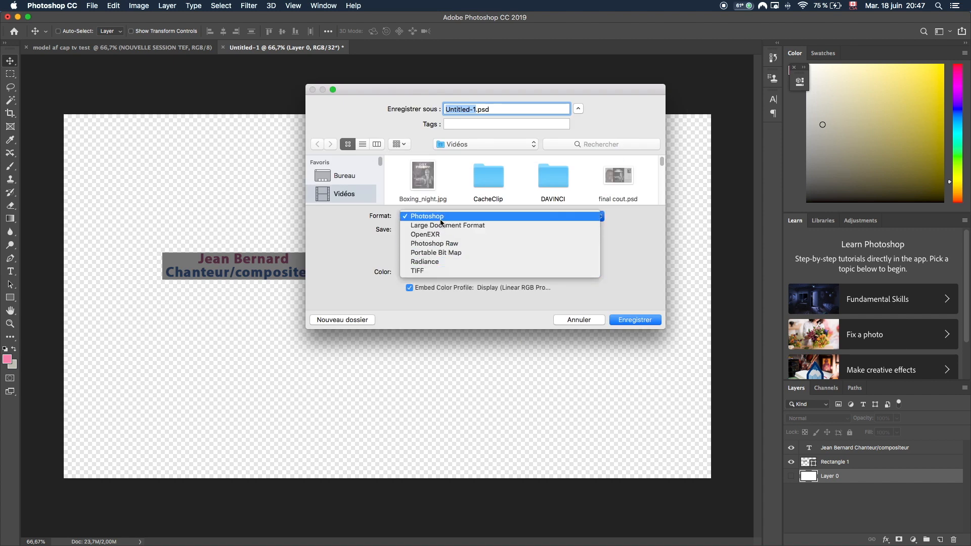
left_click(339, 235)
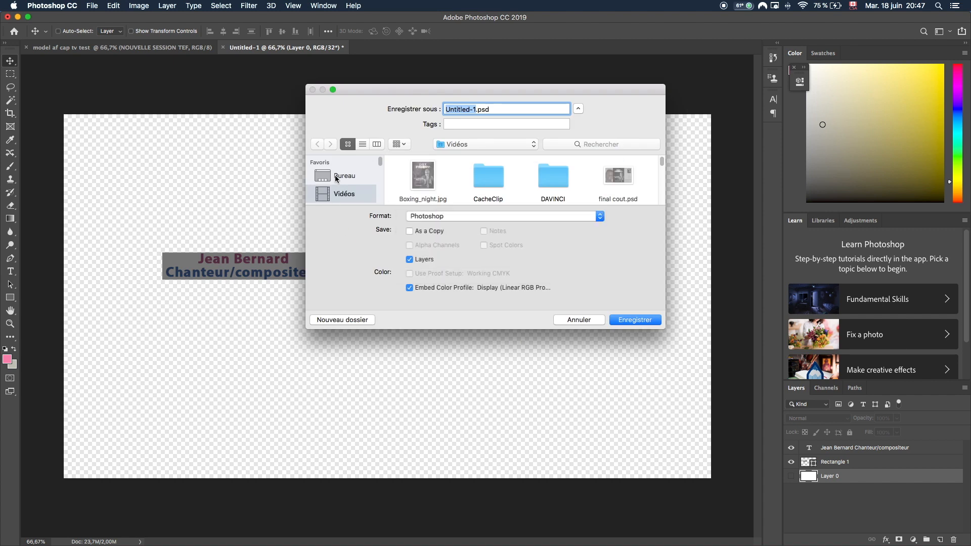
left_click(338, 177)
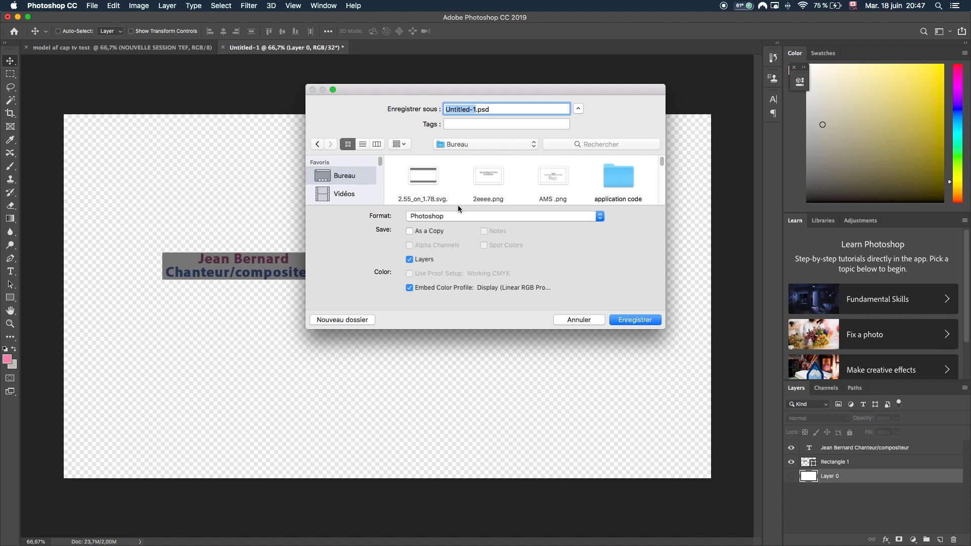
type("tut")
left_click(335, 193)
left_click(501, 215)
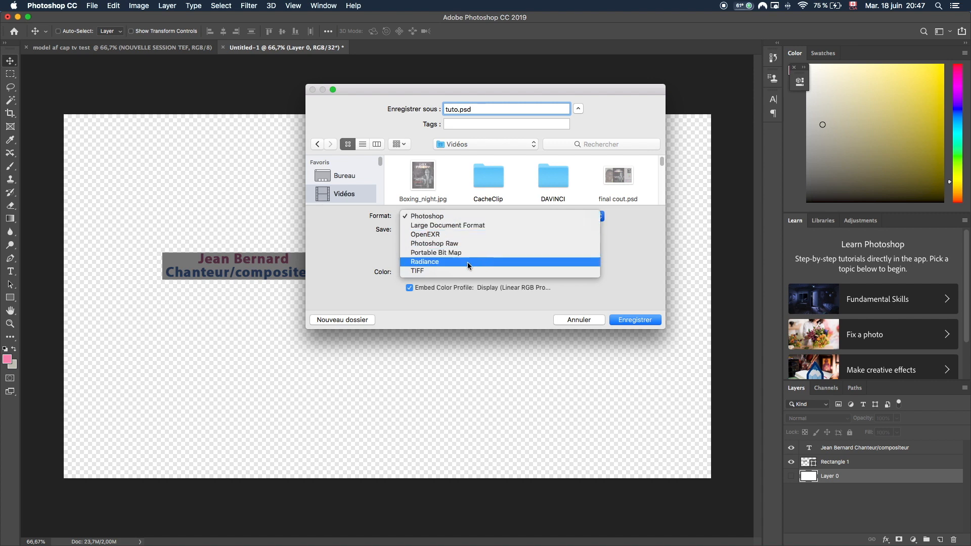
left_click(484, 109)
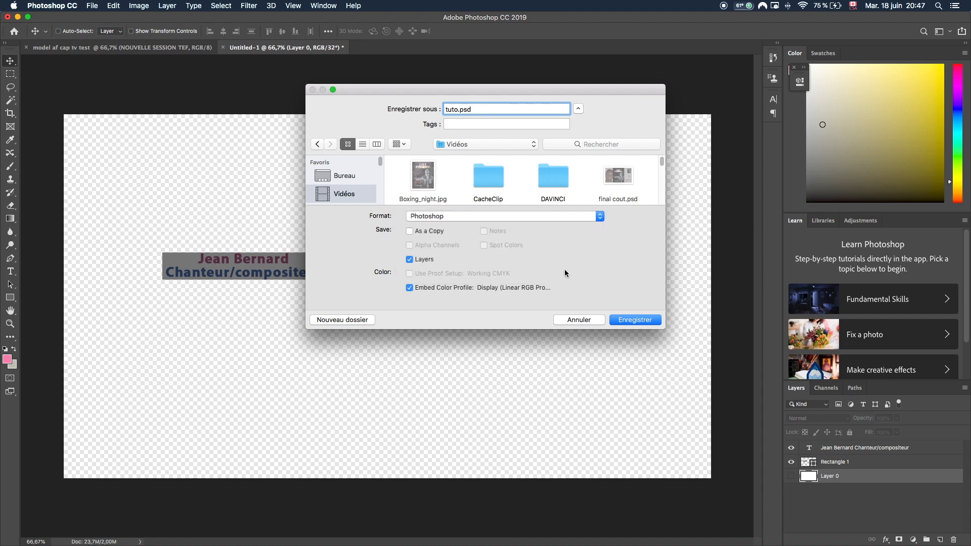
left_click(627, 320)
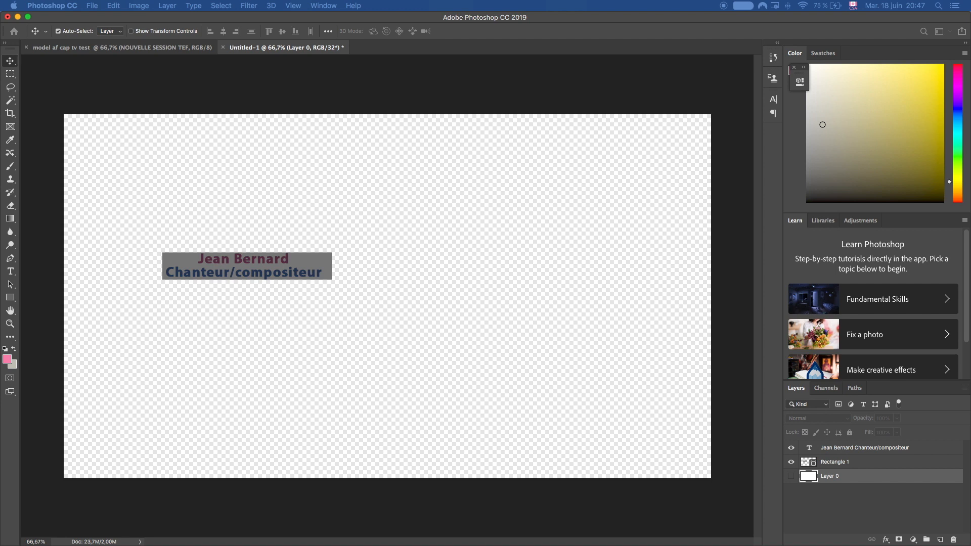
left_click(576, 198)
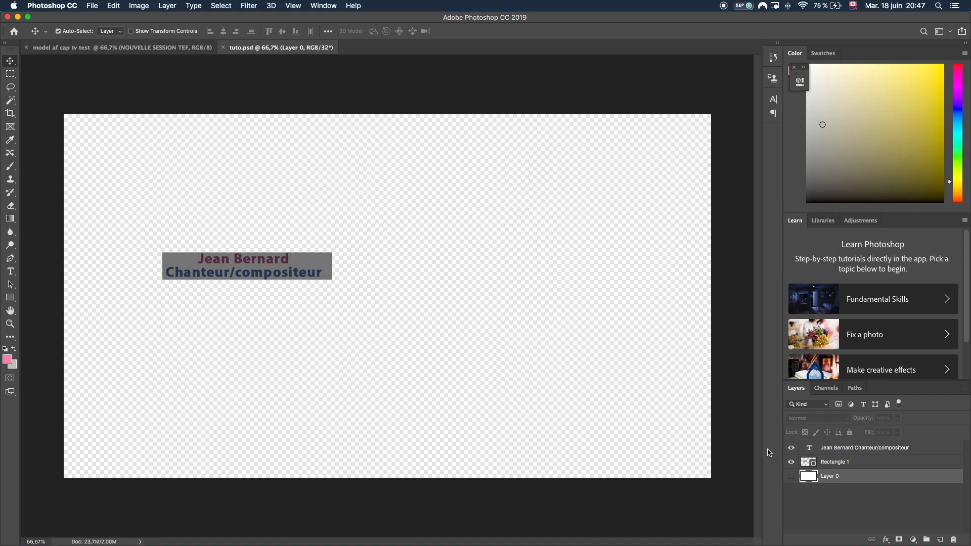
key("super+shift+s")
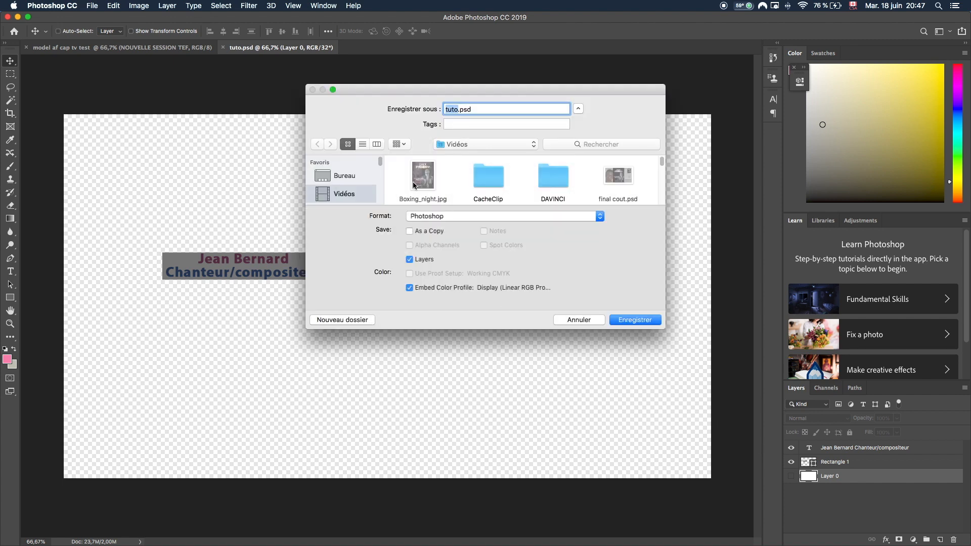
left_click(585, 319)
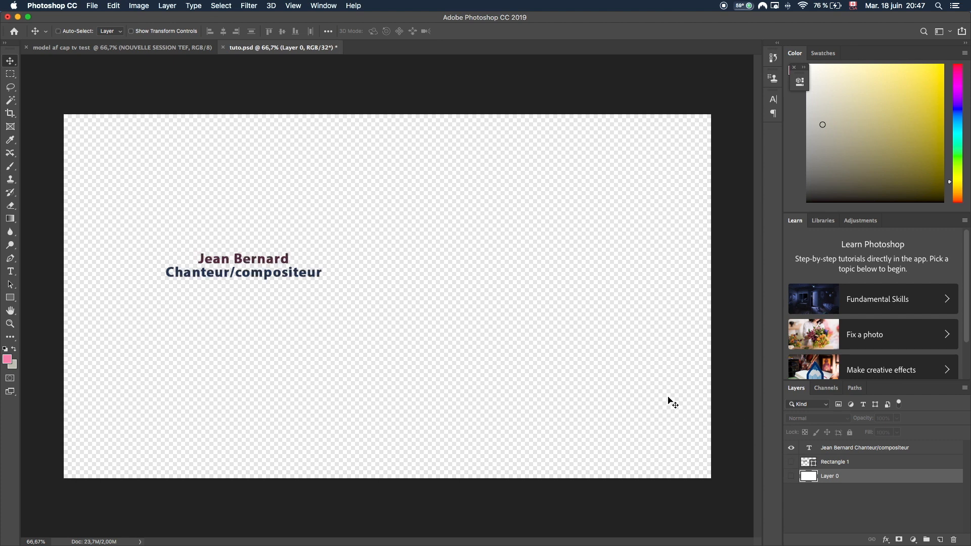
Save a text-only copy as 'tuto sans rect.psd', then close it.
key("super+shift+s")
left_click(446, 218)
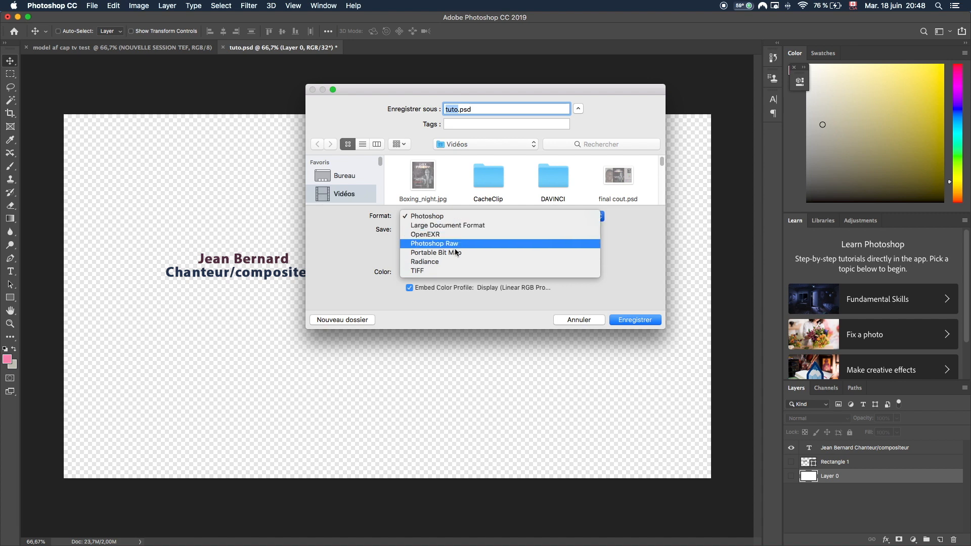
left_click(432, 216)
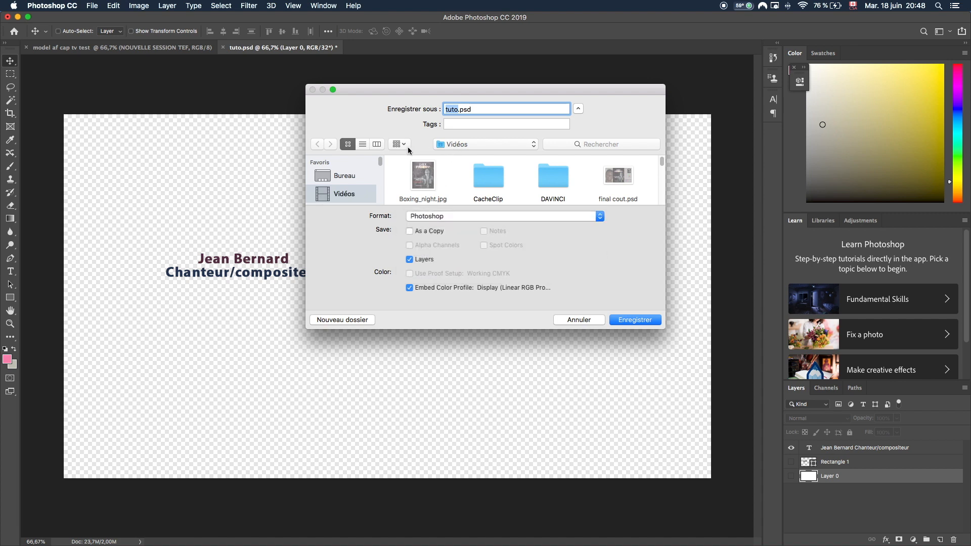
left_click(459, 110)
type("sans rectabel")
key("BackSpace")
key("BackSpace")
key("BackSpace")
key("BackSpace")
type("angle")
key("BackSpace")
key("BackSpace")
key("BackSpace")
key("BackSpace")
left_click(645, 320)
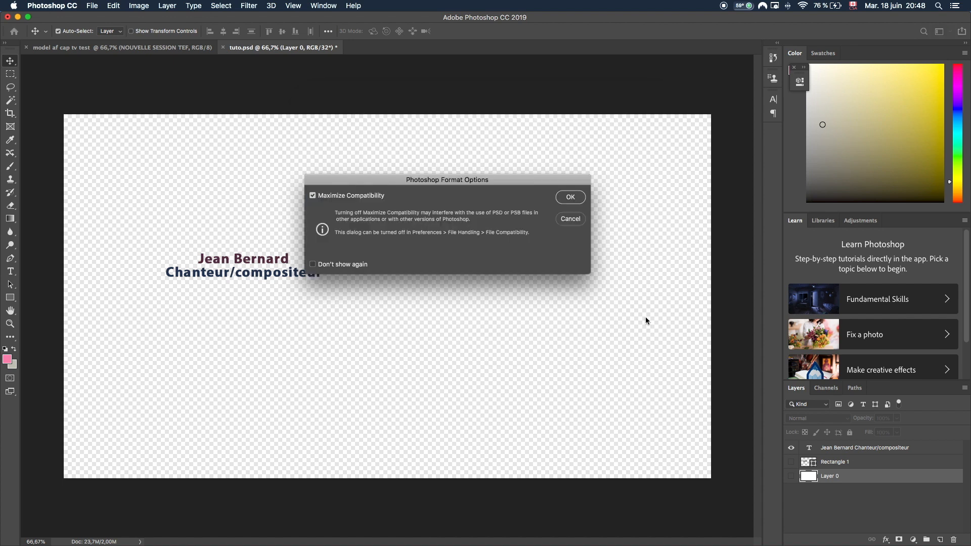
left_click(568, 202)
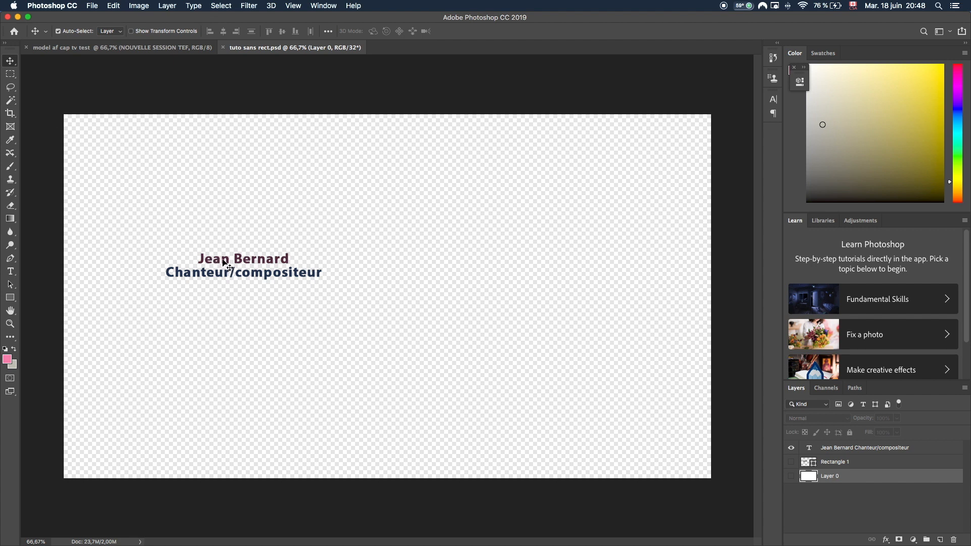
left_click(223, 47)
Close the 'model af cap tv test' document and launch Final Cut Pro.
left_click(27, 48)
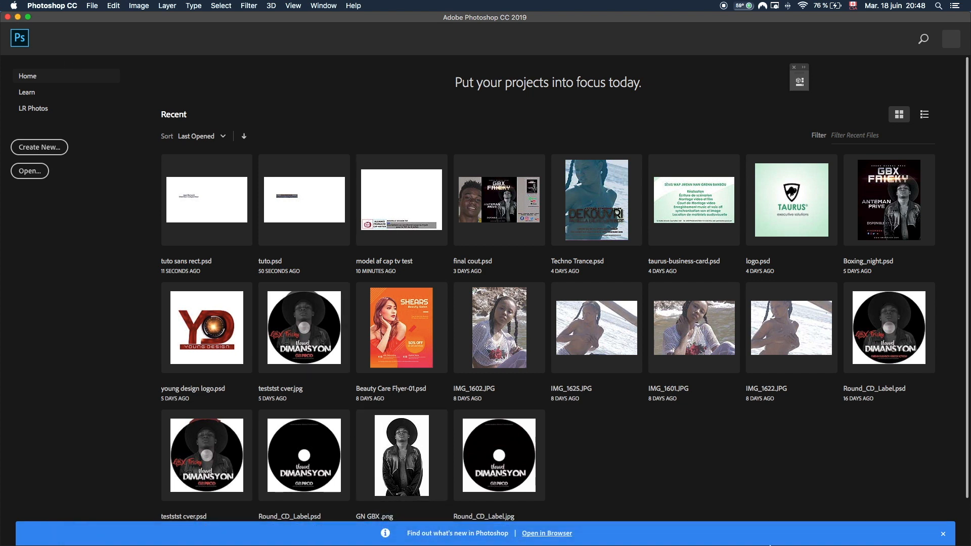
mouse_move(769, 544)
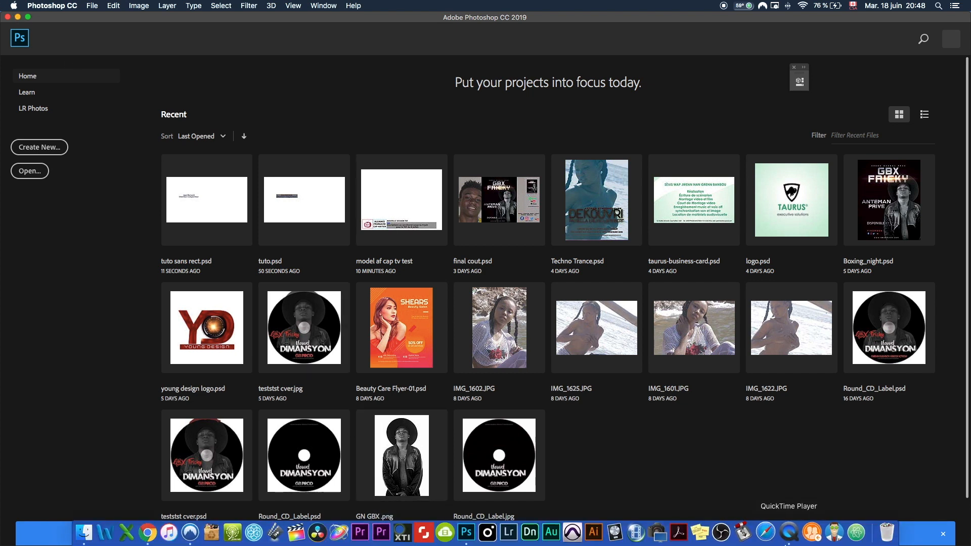
left_click(300, 534)
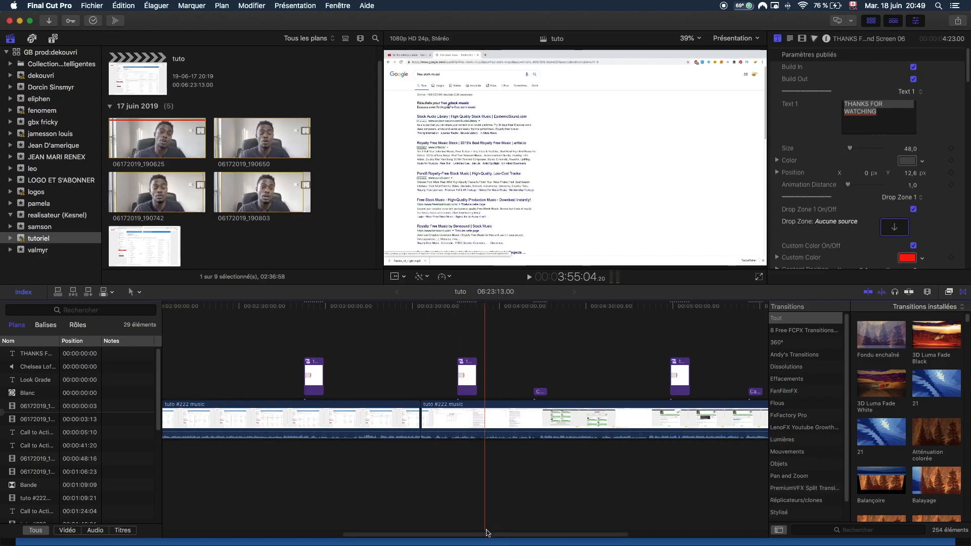
Delete the Call to Action titles at 00:00:41:20 and 00:01:24:04.
left_click_drag(495, 536, 1, 530)
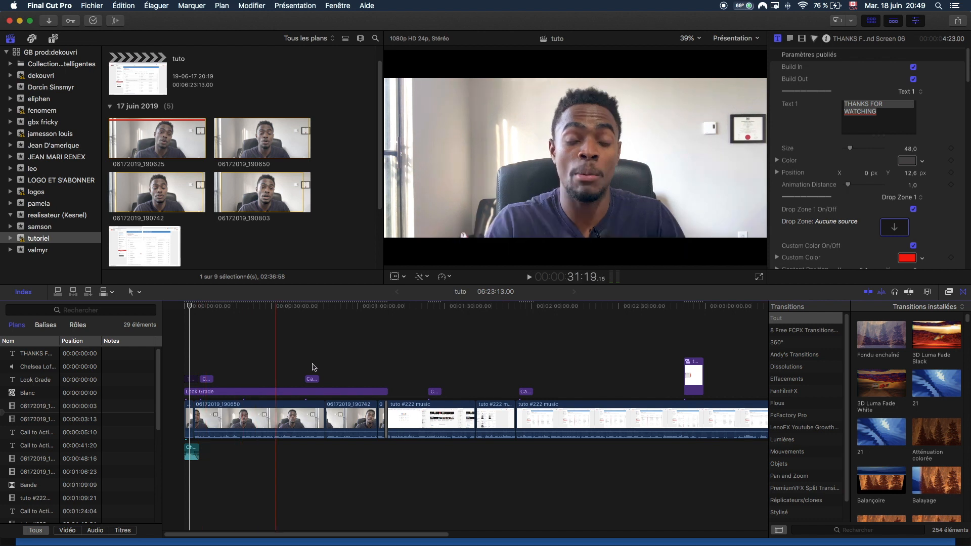
left_click(312, 379)
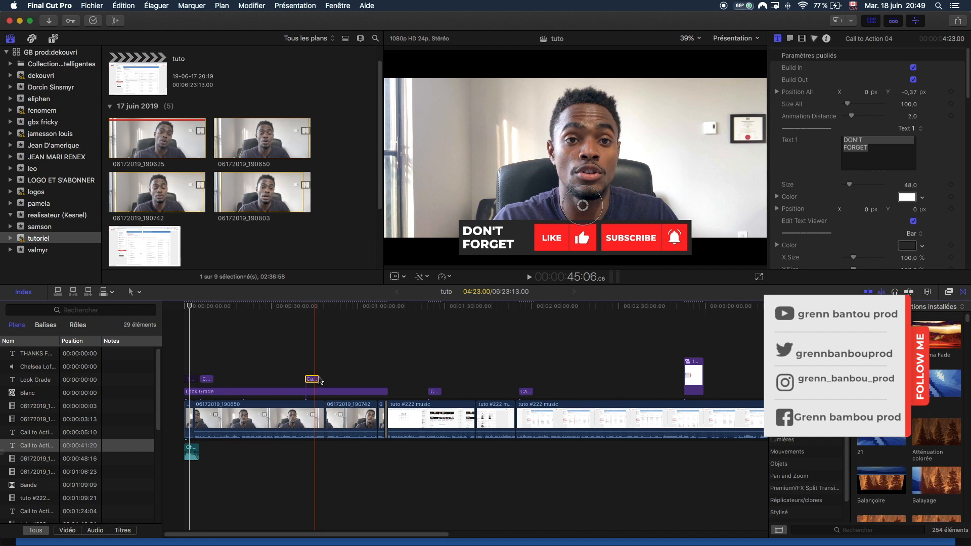
key("Delete")
left_click(436, 392)
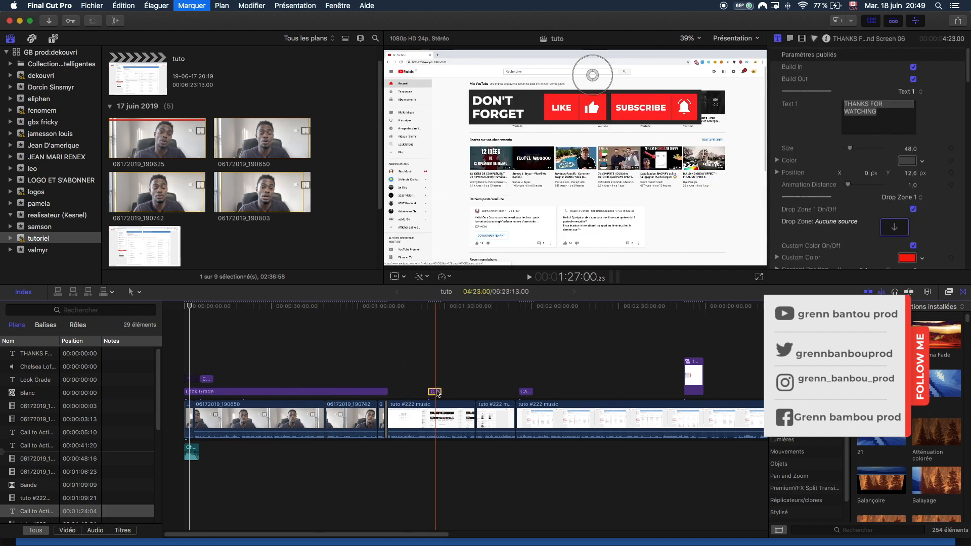
key("Delete")
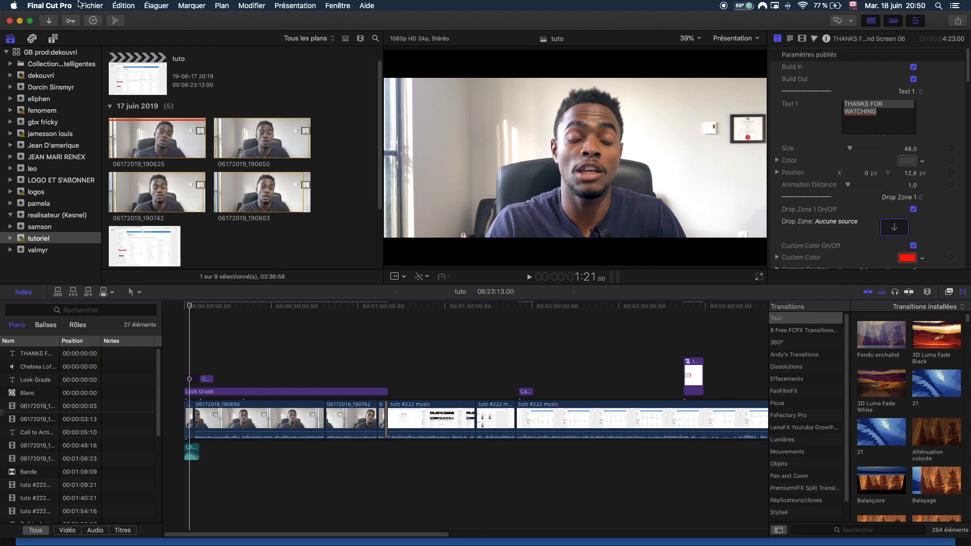
Import tuto.psd and tuto sans rect.psd into the tutoriel event.
key("super+i")
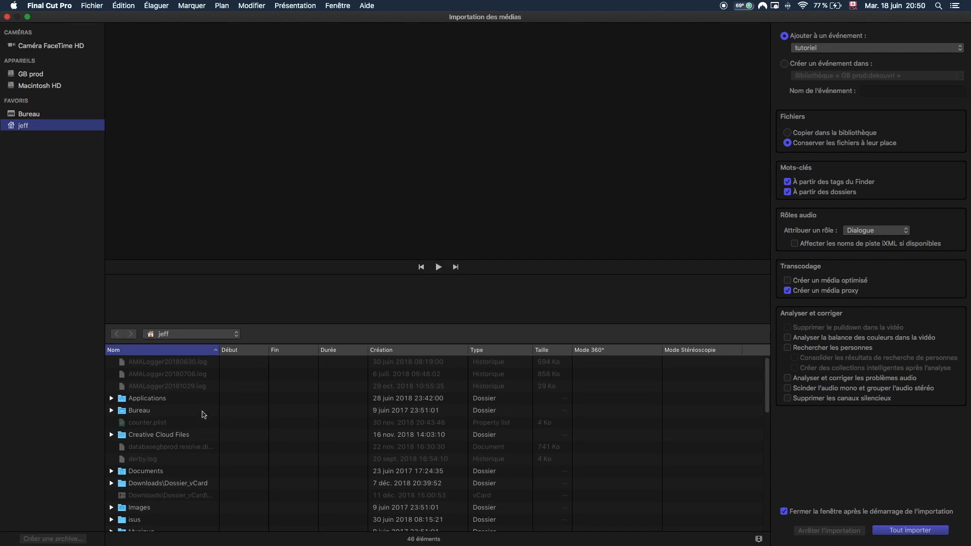
scroll(204, 488, "down", 5)
scroll(202, 488, "down", 10)
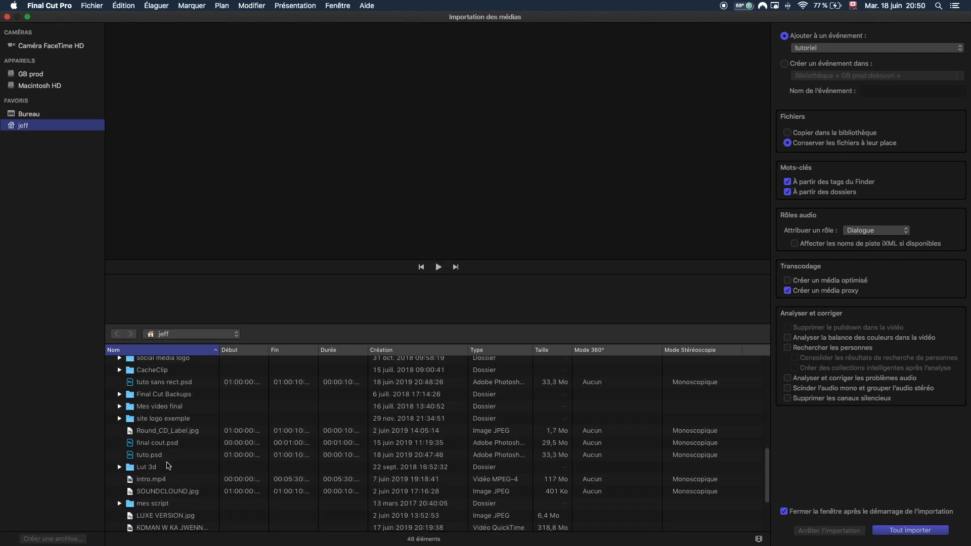
left_click(161, 457)
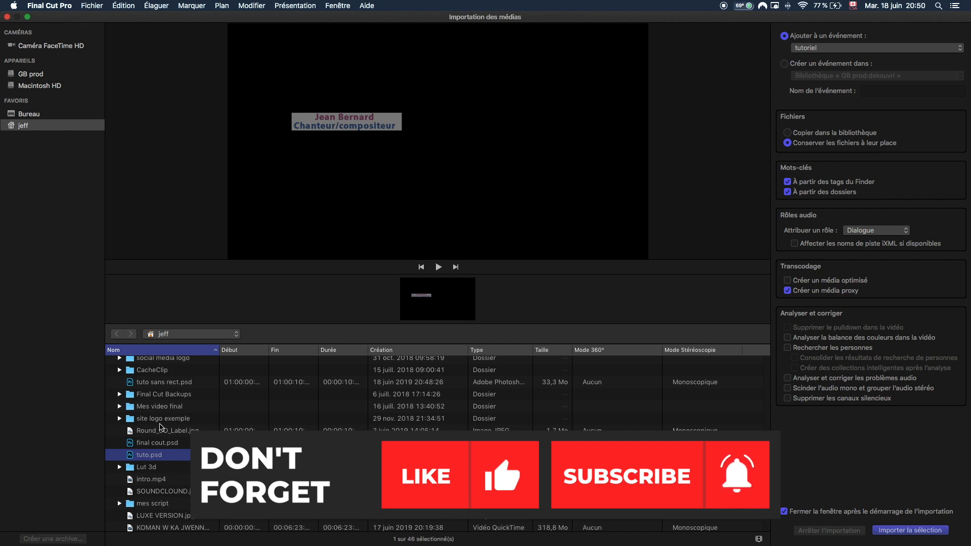
left_click(158, 382, "super")
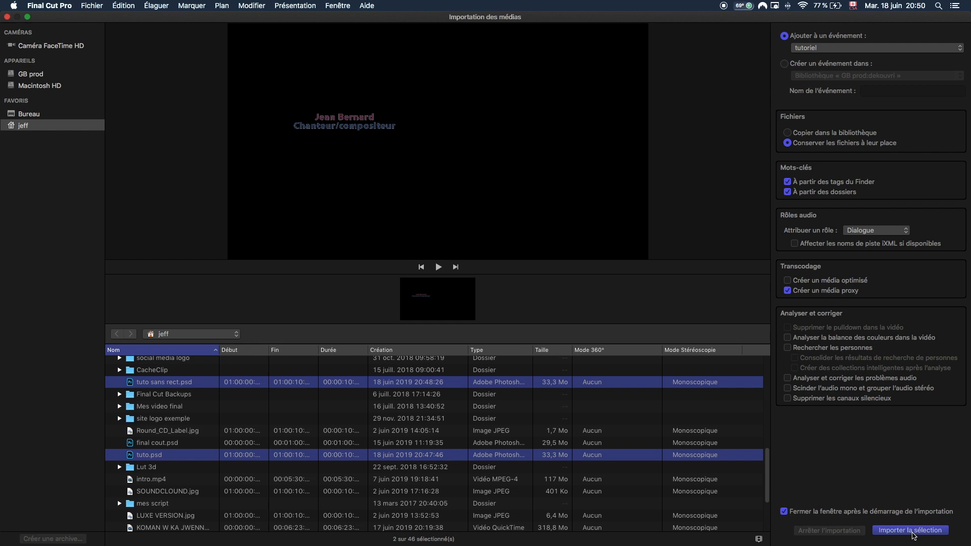
left_click(910, 531)
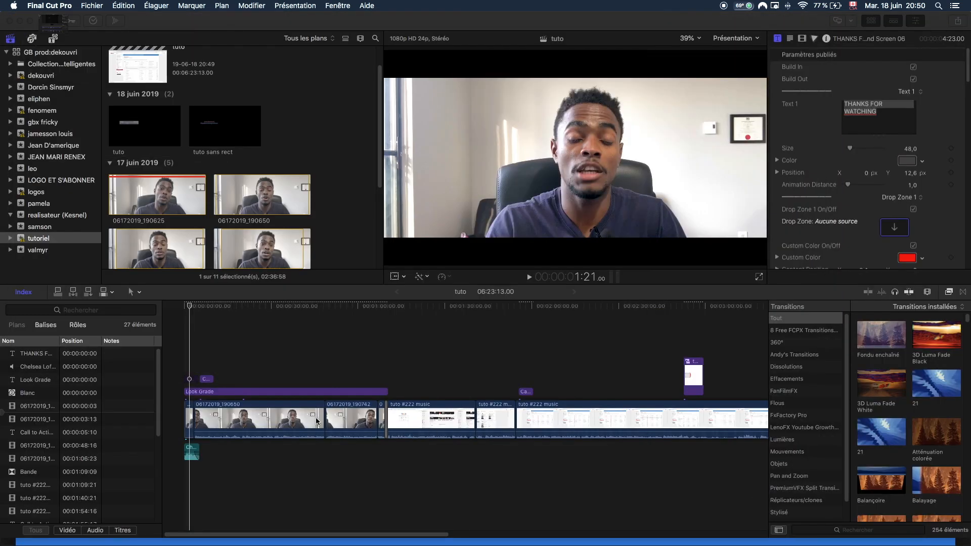
Connect the tuto lower-third clip above the talking-head video in the timeline.
scroll(210, 215, "down", 5)
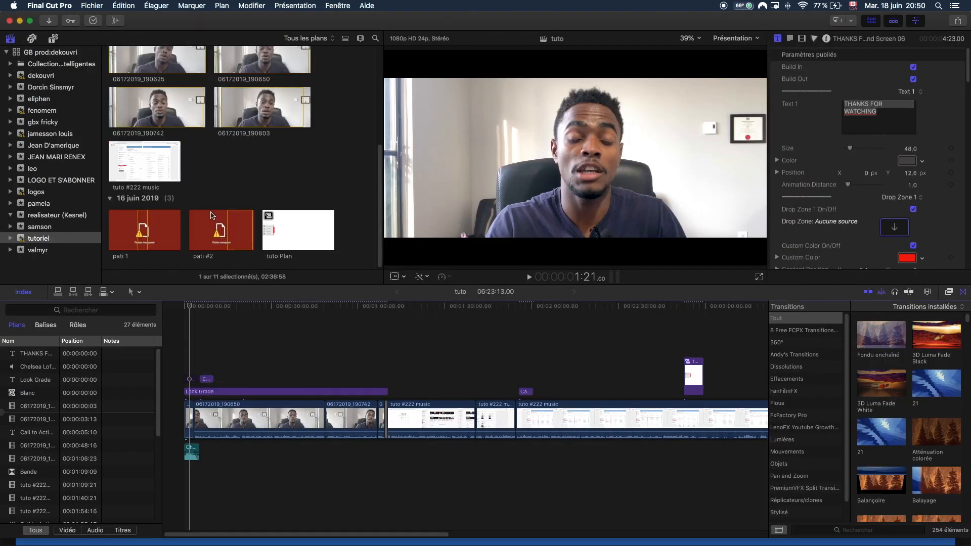
scroll(243, 208, "up", 6)
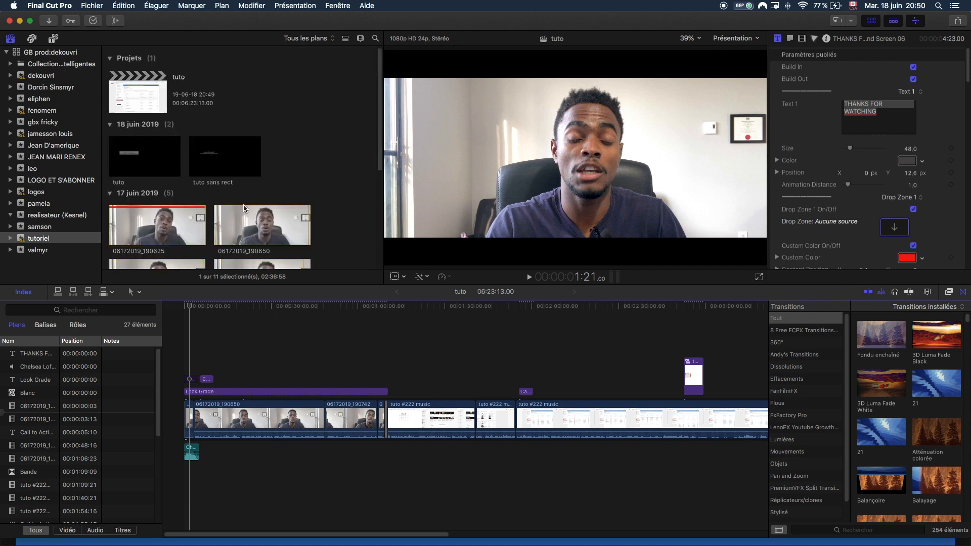
left_click(124, 163)
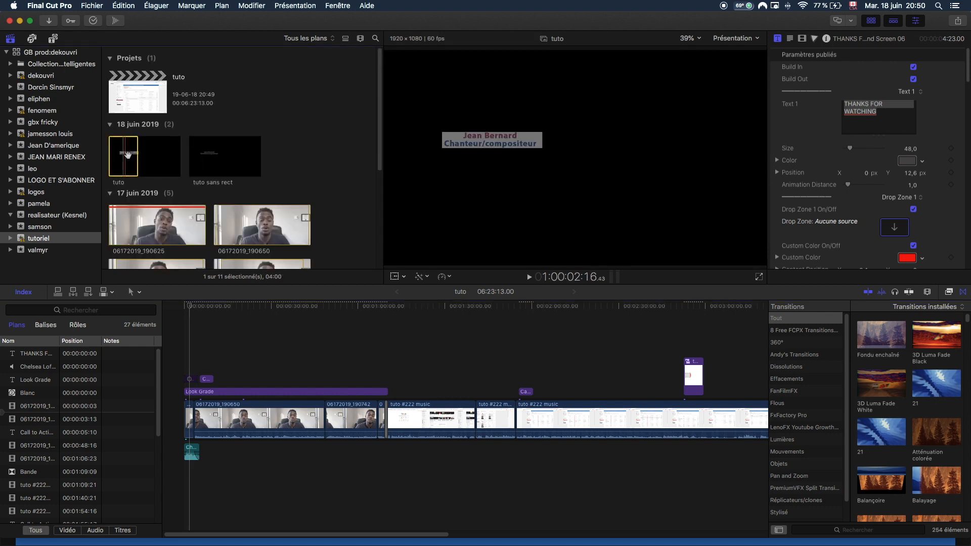
left_click_drag(125, 165, 243, 362)
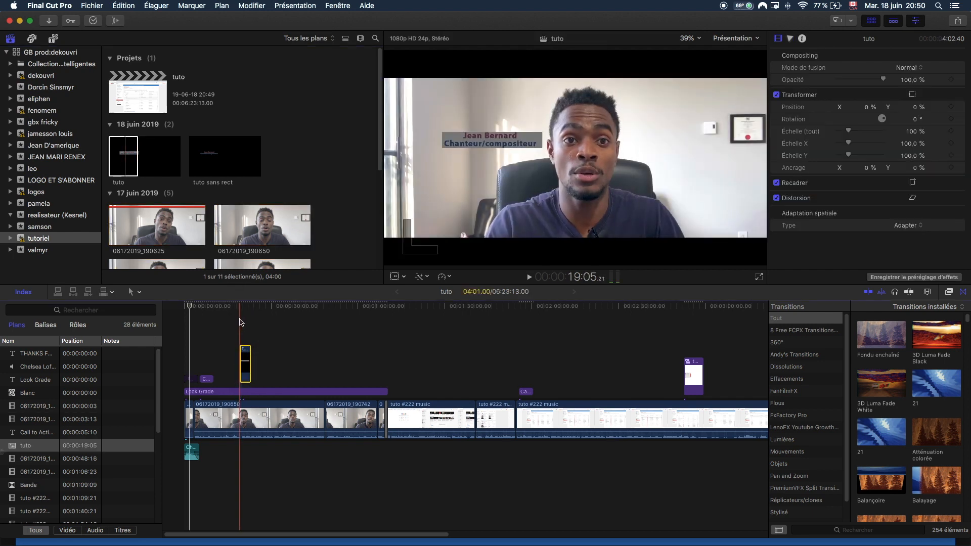
left_click_drag(189, 306, 241, 325)
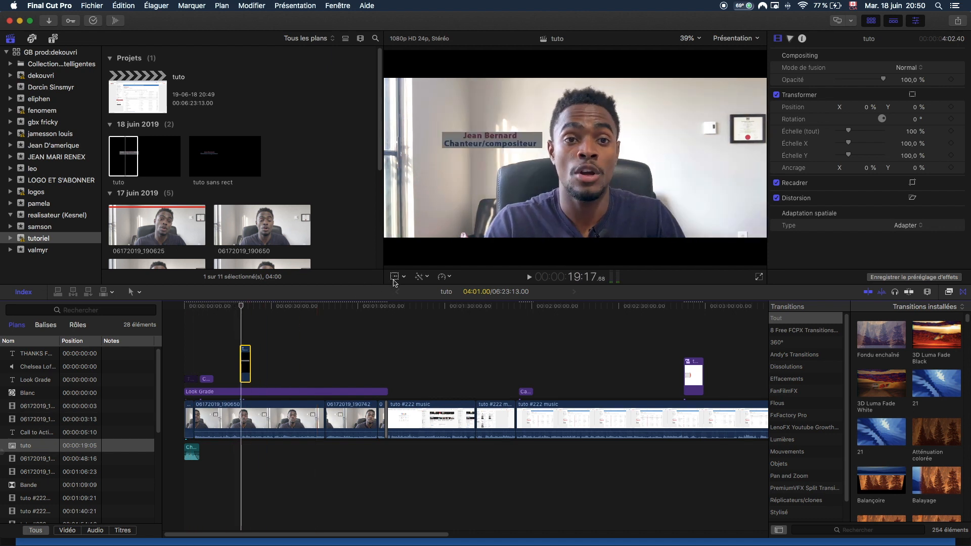
left_click(394, 276)
left_click(472, 155)
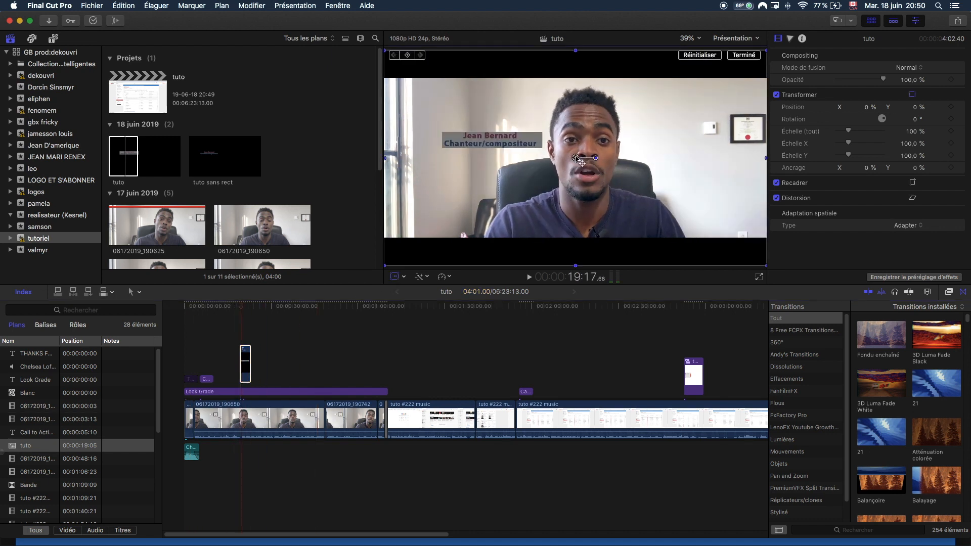
left_click_drag(576, 158, 522, 245)
left_click(738, 56)
Play back from just before the title to check its placement.
left_click_drag(241, 306, 230, 309)
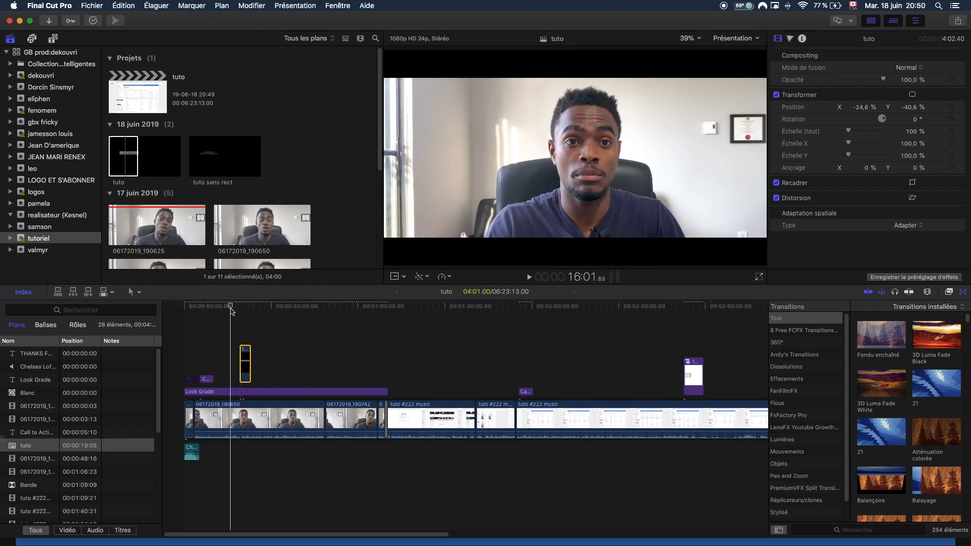
key("space")
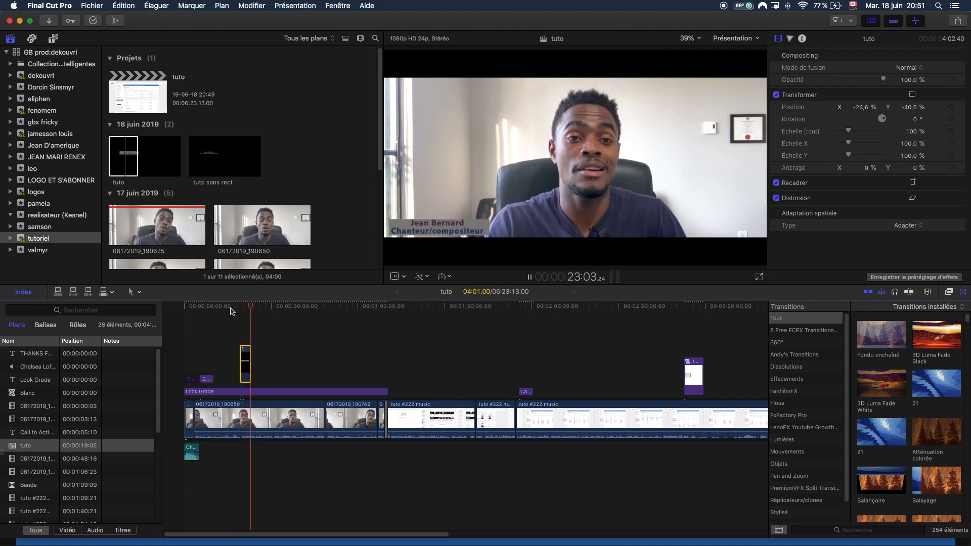
key("space")
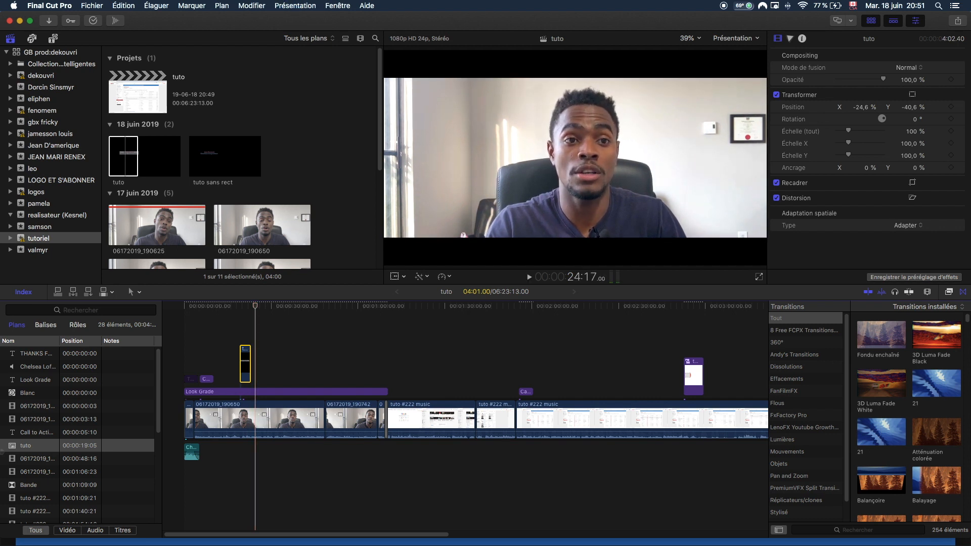
Add Fondu enchaîné cross-dissolves to the tuto title clip and preview the fade in and out.
left_click_drag(877, 330, 247, 360)
left_click_drag(247, 360, 246, 360)
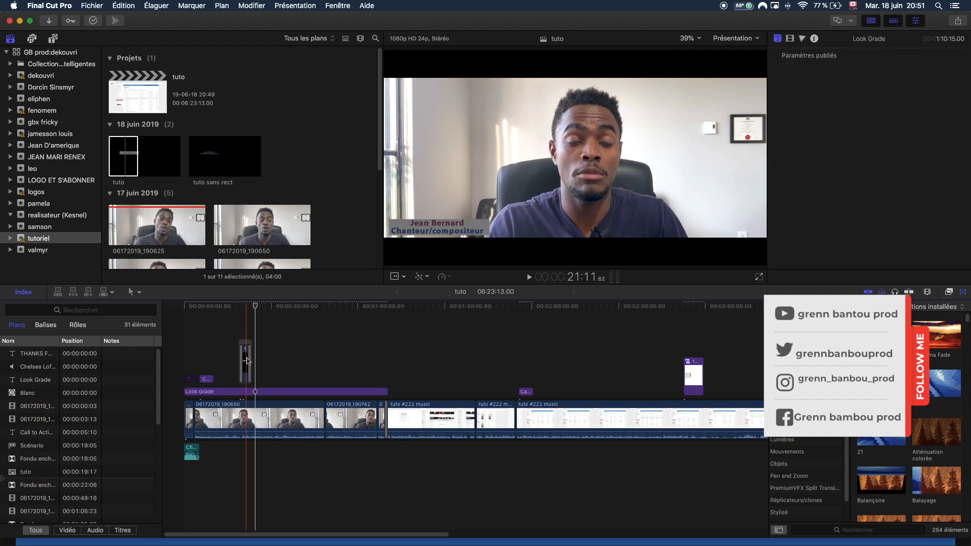
left_click_drag(245, 314, 237, 316)
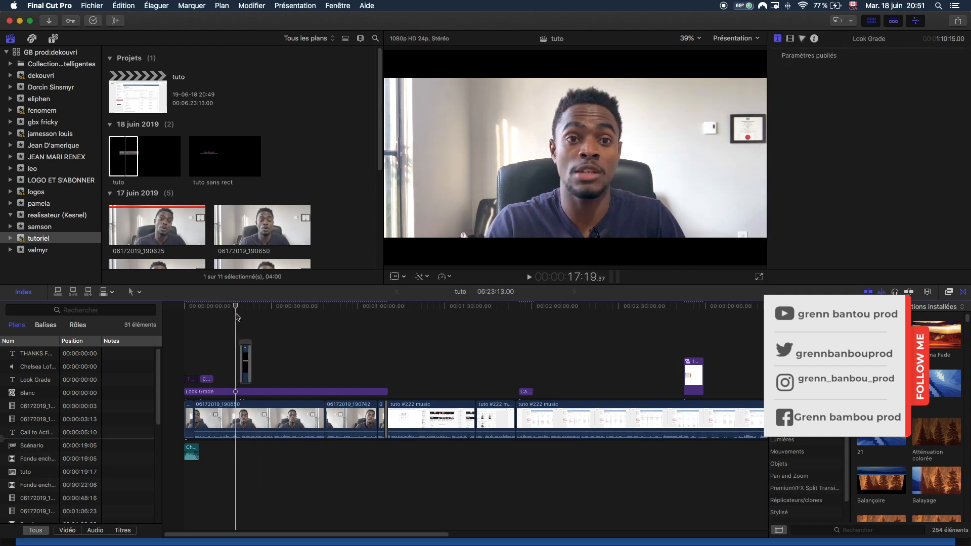
key("space")
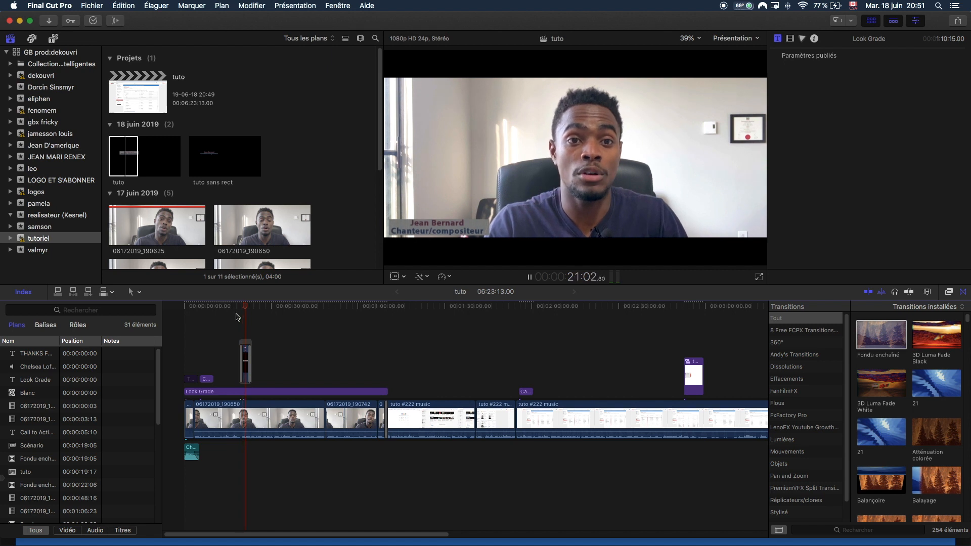
key("space")
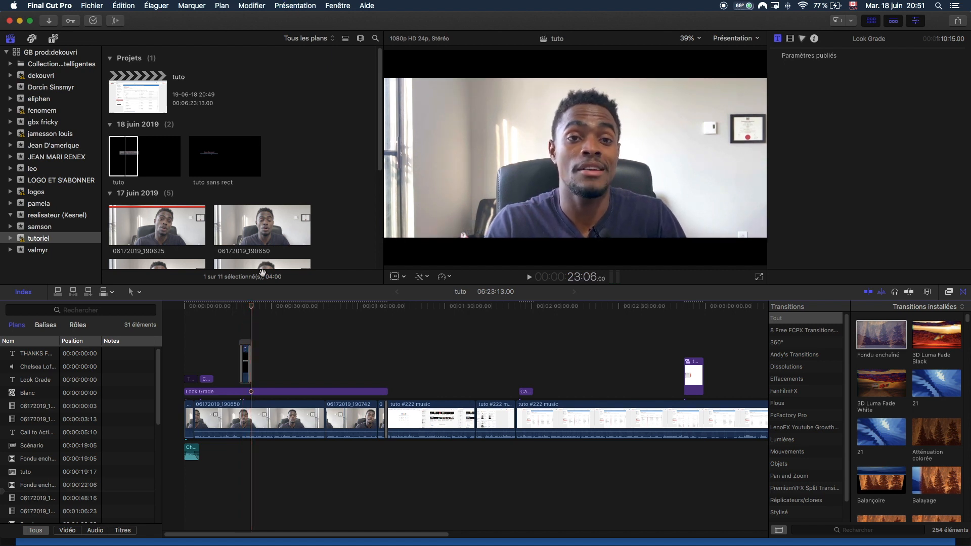
left_click(243, 307)
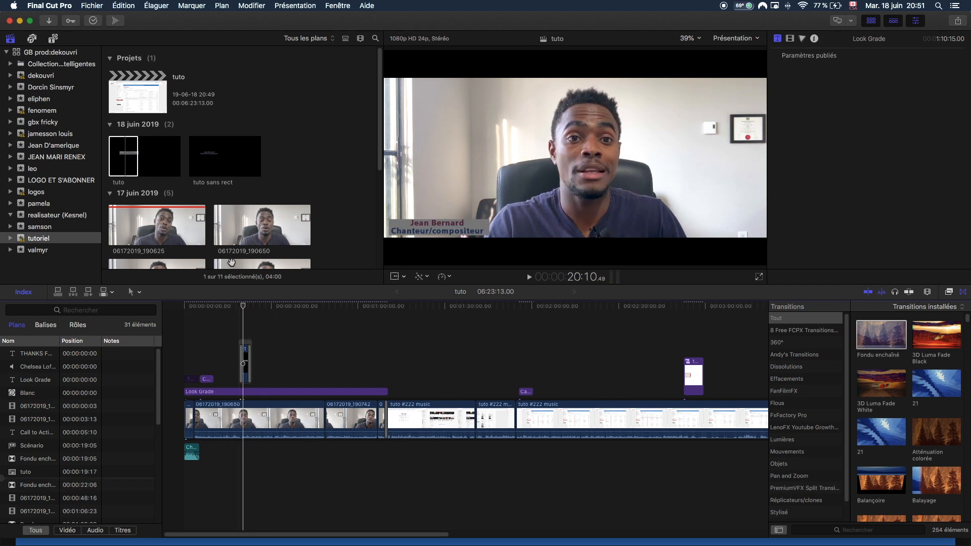
Connect the tuto sans rect clip above the video around 38 s and scrub to 40:08.
left_click(215, 157)
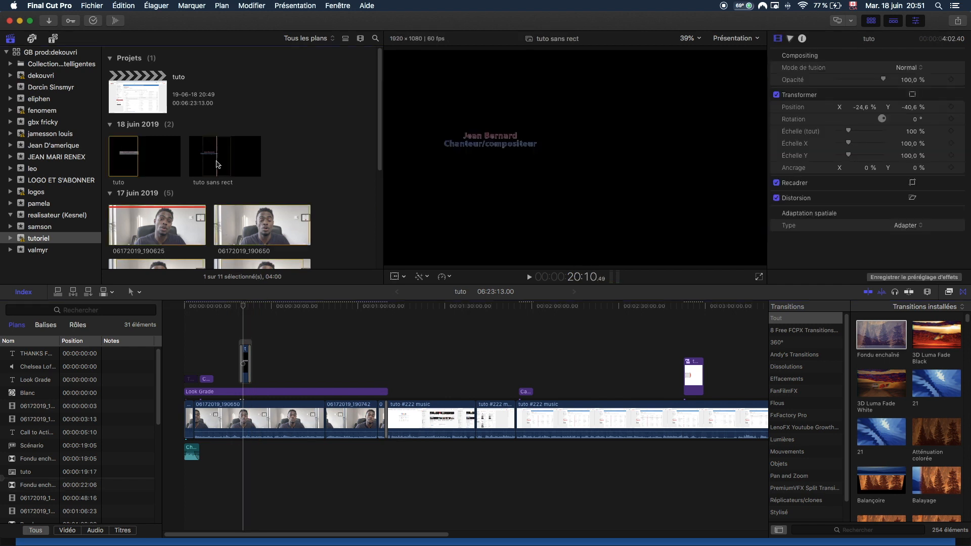
left_click_drag(244, 208, 298, 358)
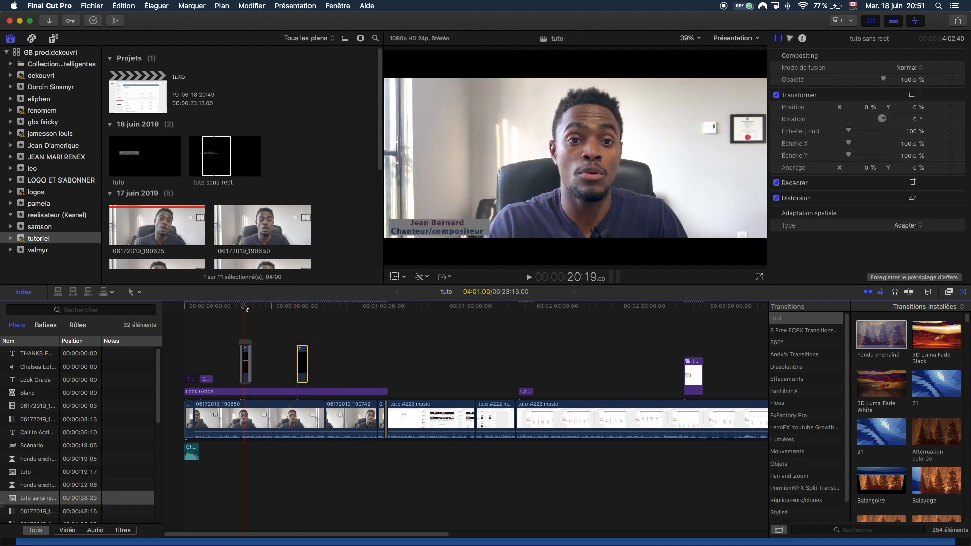
left_click_drag(280, 319, 288, 324)
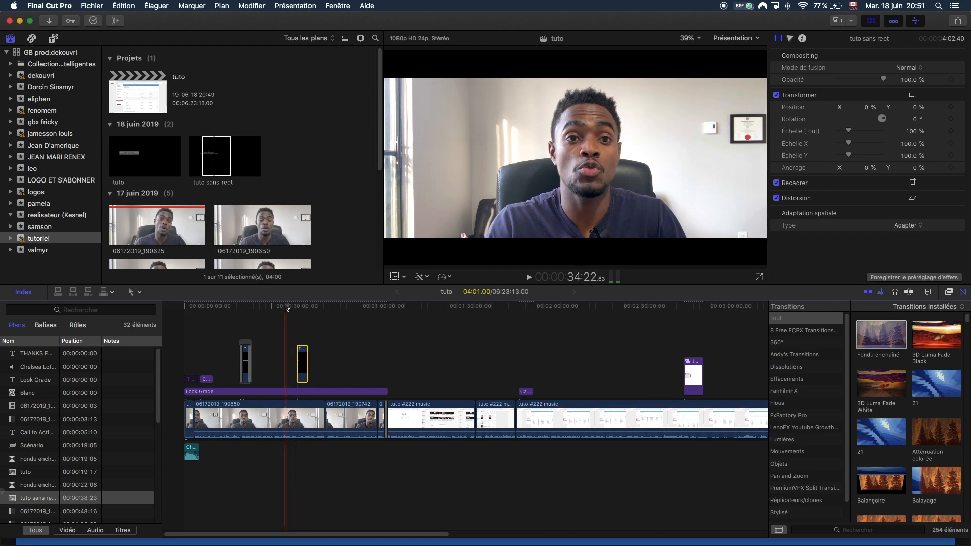
left_click_drag(287, 307, 301, 316)
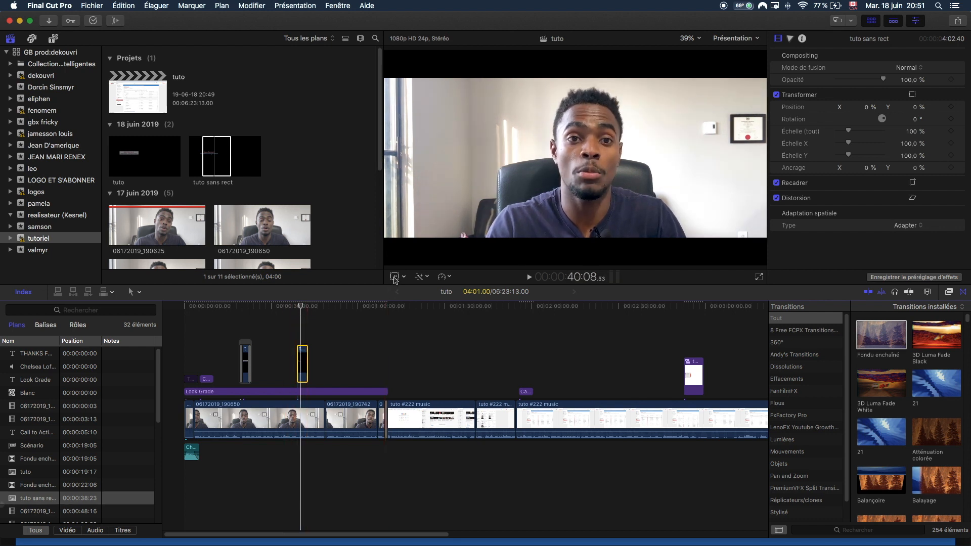
left_click(395, 276)
left_click_drag(570, 184, 523, 247)
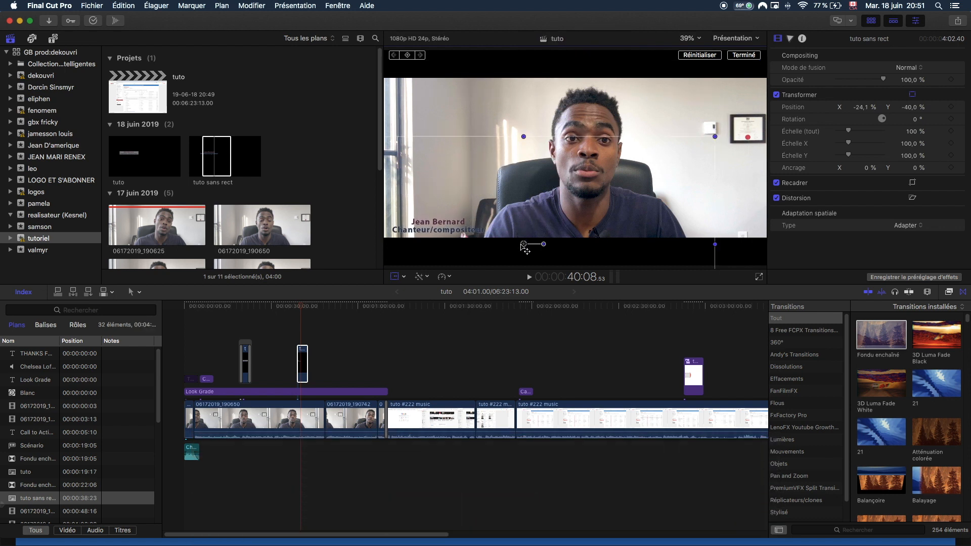
left_click(743, 59)
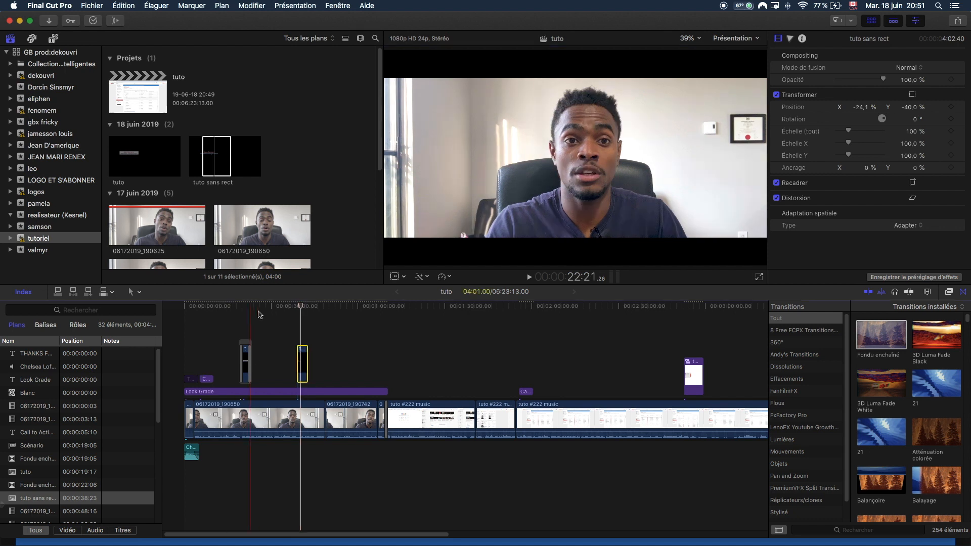
Play back from just before the second title to check its placement.
left_click(292, 308)
key("space")
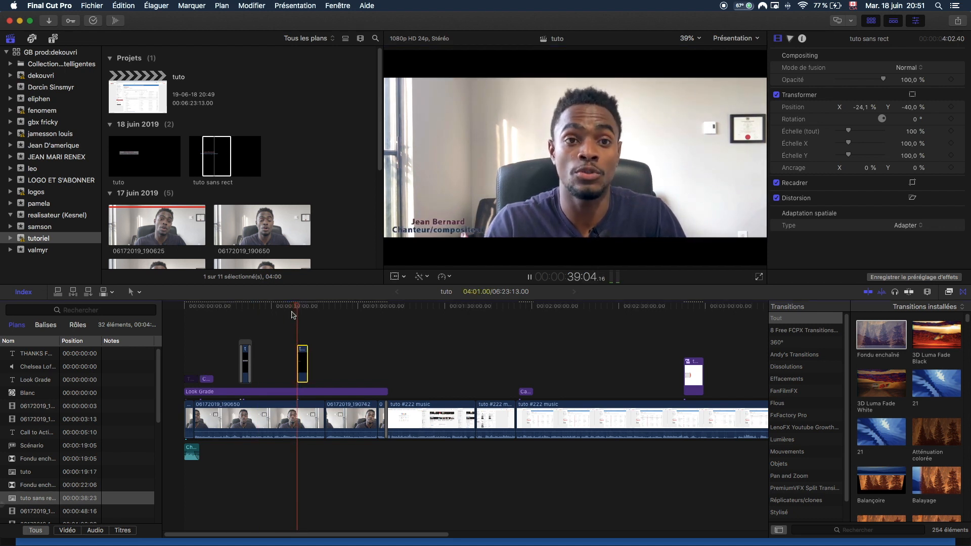
key("space")
Add a Fondu enchaîné cross-dissolve to the tuto sans rect clip and preview its fades.
mouse_move(881, 334)
left_mouse_down()
mouse_move(264, 372)
mouse_move(302, 365)
left_mouse_up()
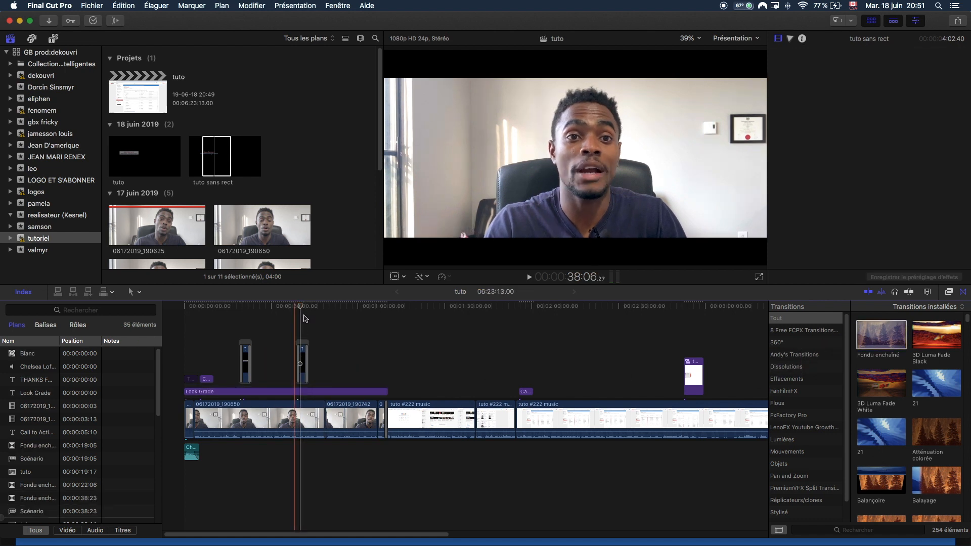
key("space")
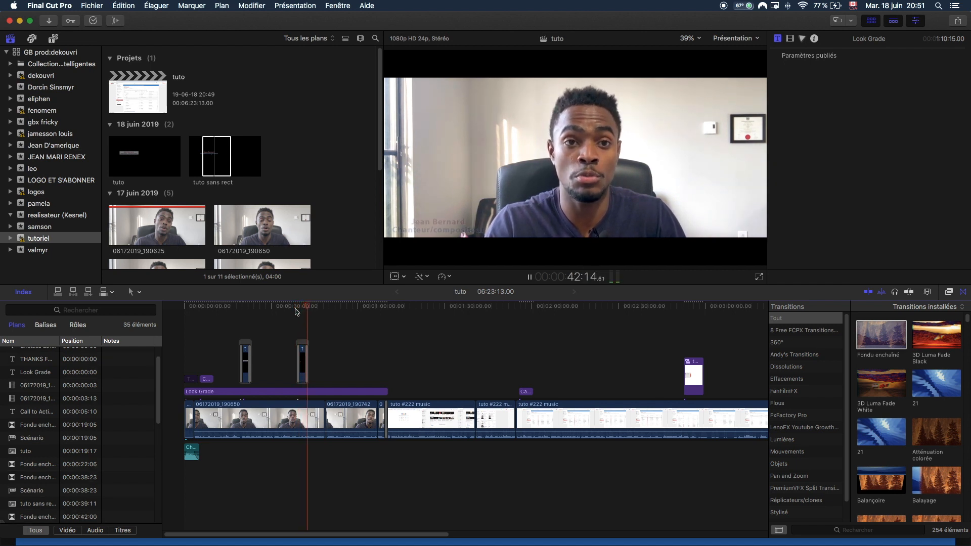
key("space")
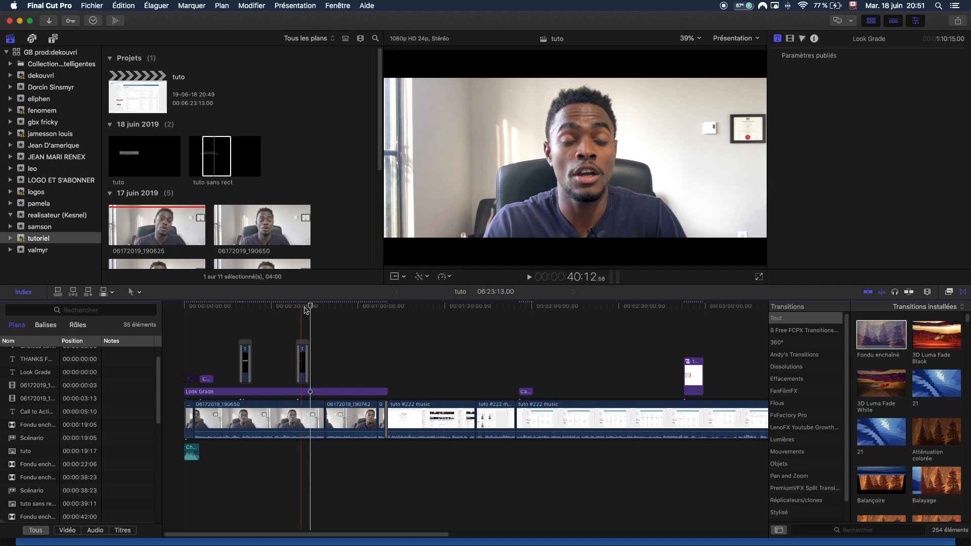
left_click_drag(307, 309, 302, 312)
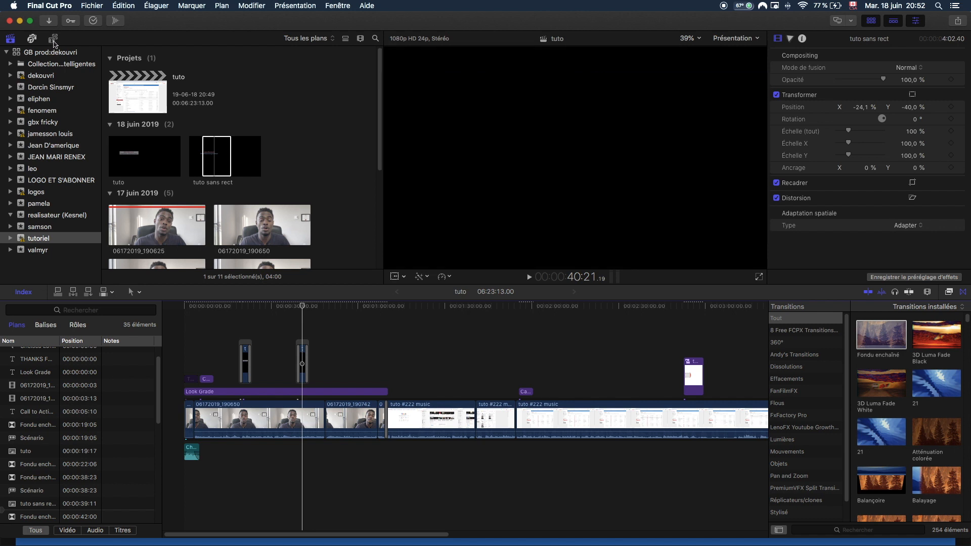
Show the Titres installés browser, then replay the tuto sans rect lower-third around 00:00:39.
key("alt+super+1")
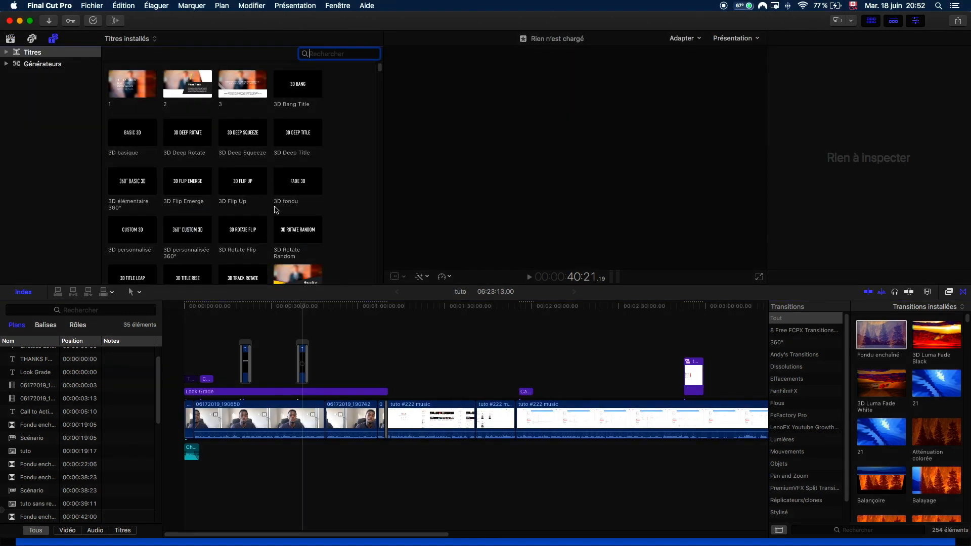
scroll(309, 274, "down", 10)
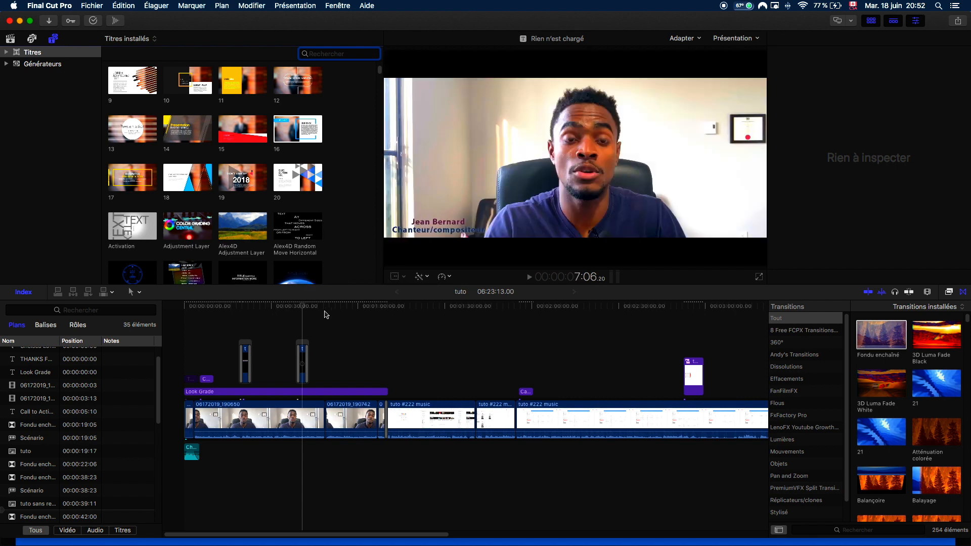
left_click_drag(302, 306, 304, 361)
left_click(304, 361)
key("space")
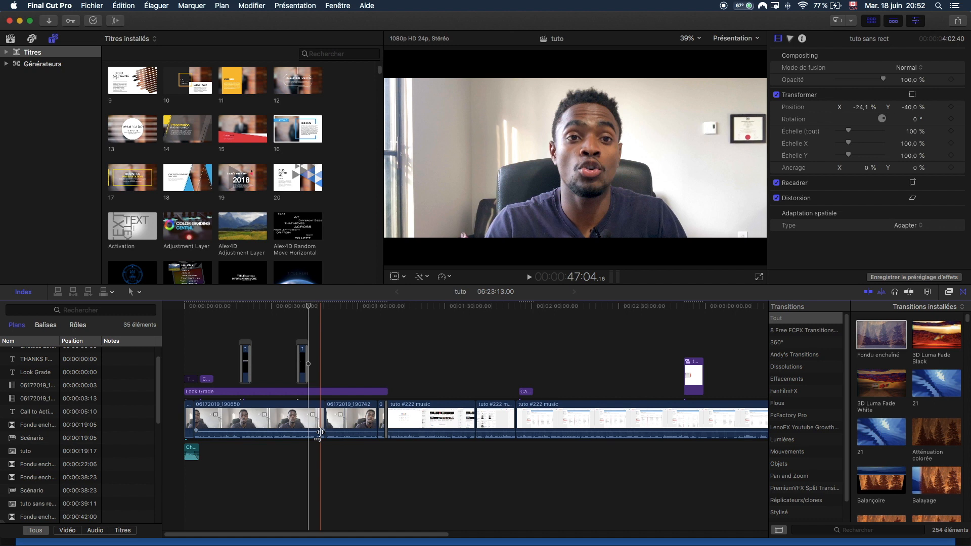
key("space")
mouse_move(531, 541)
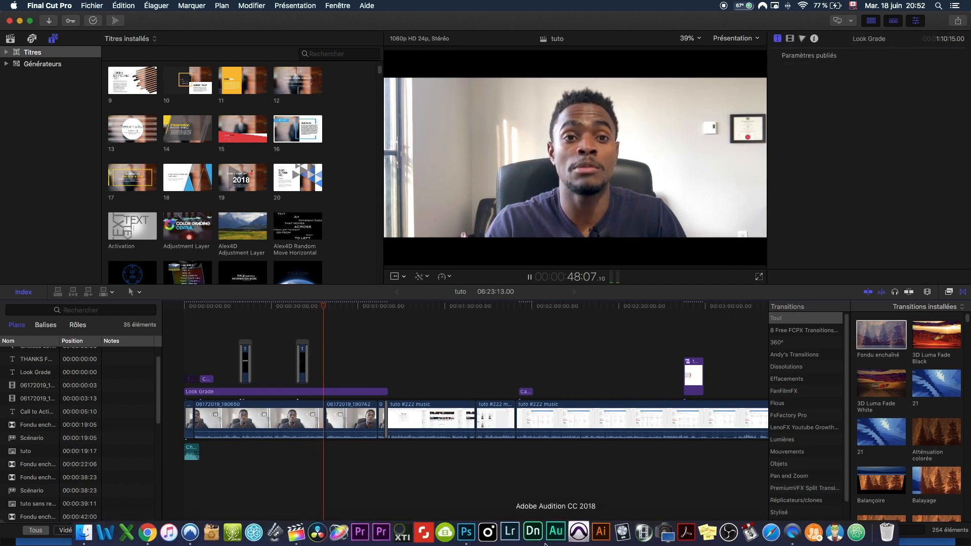